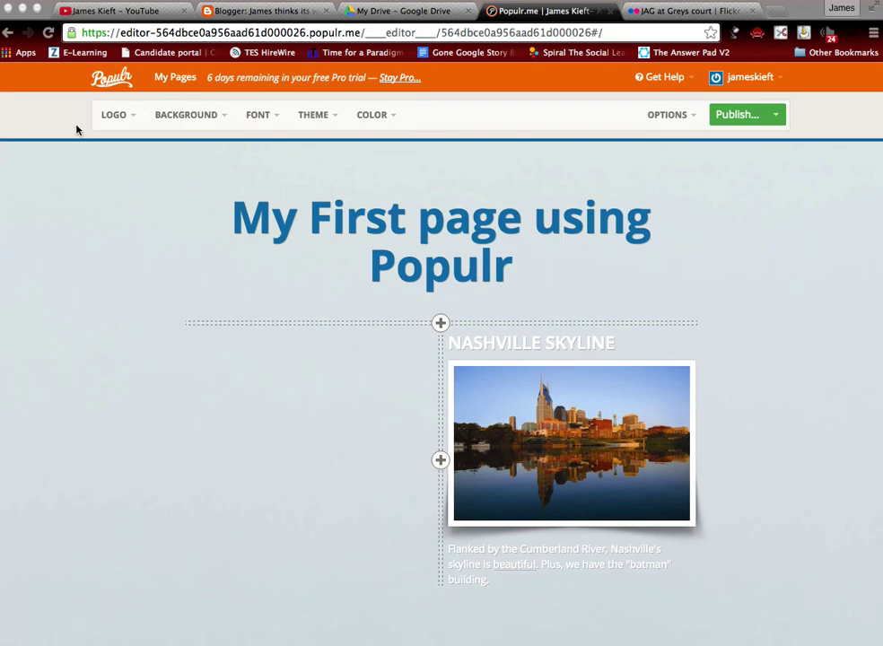
Step: Replace the snowy forest page background with the plain dark grey tile
{"action": "left_click", "coordinate": [132, 116]}
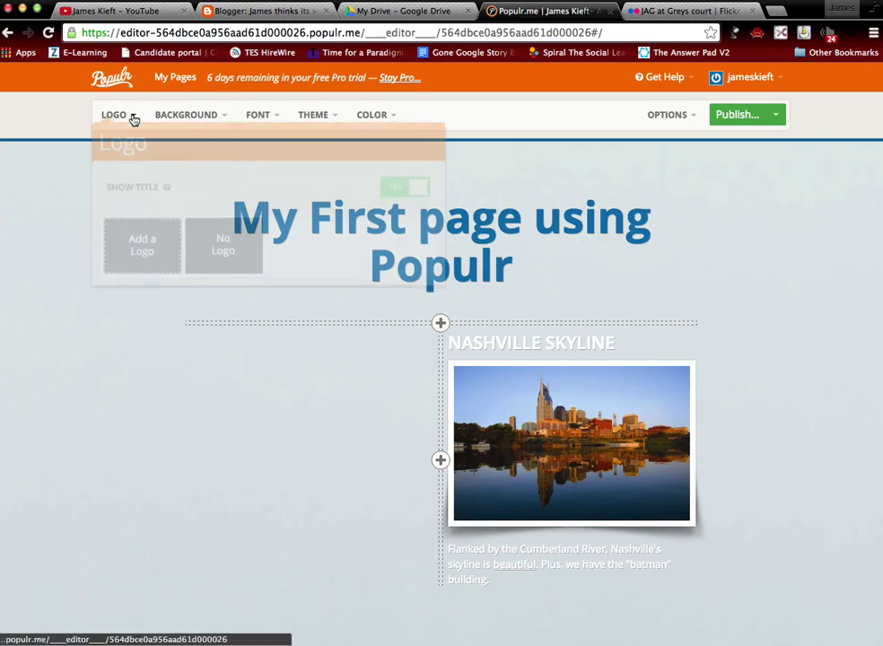
{"action": "left_click", "coordinate": [185, 117]}
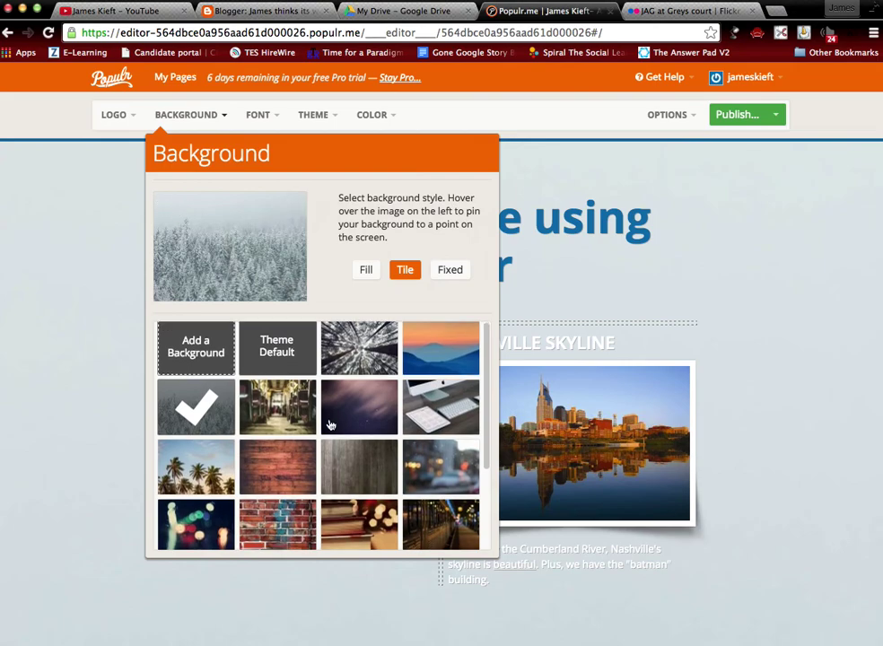
{"action": "scroll", "coordinate": [269, 404], "scroll_direction": "down", "scroll_amount": 3}
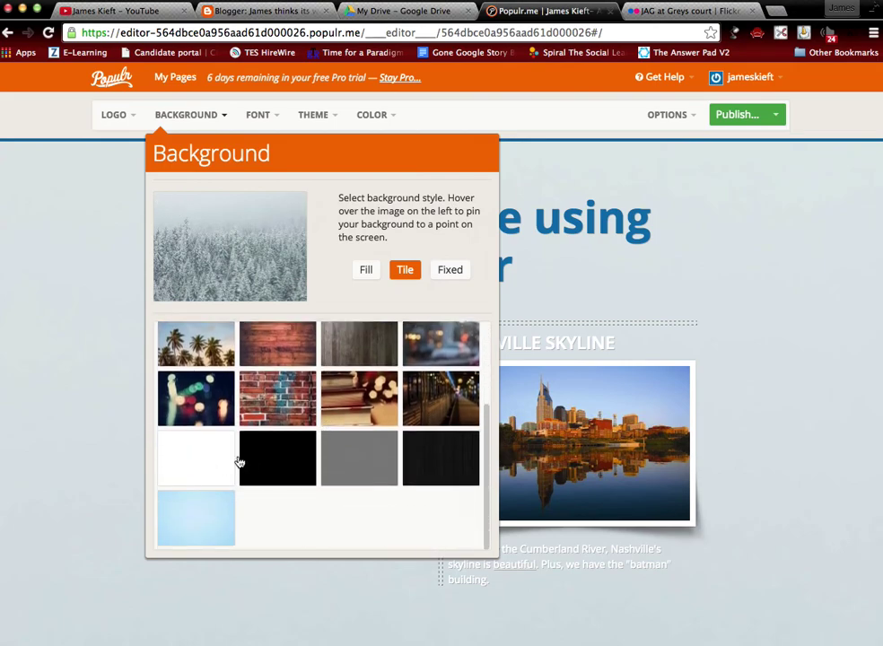
{"action": "left_click", "coordinate": [363, 464]}
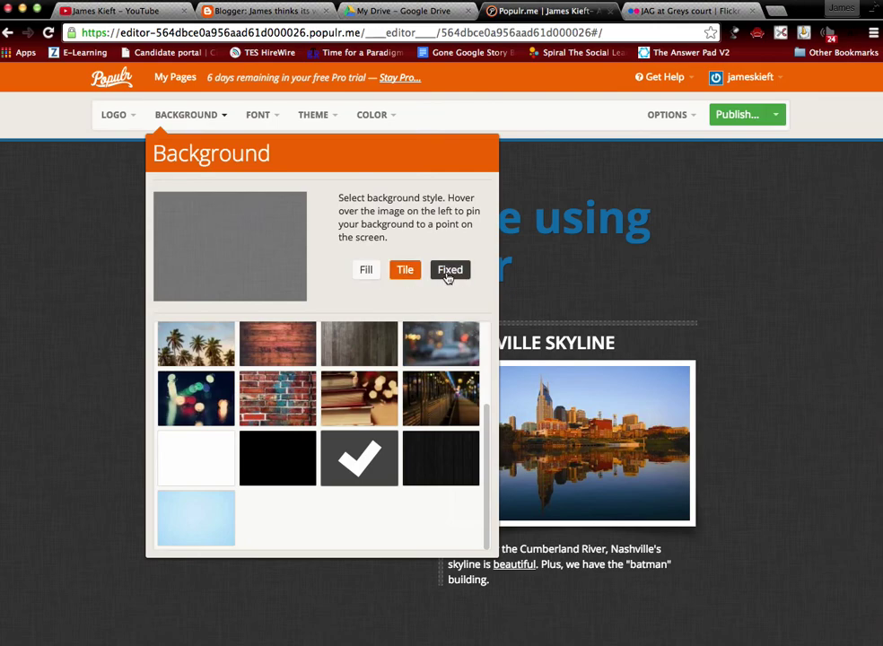
Step: Browse the fonts and theme templates, then open Color settings showing accent #1a73ae
{"action": "left_click", "coordinate": [266, 123]}
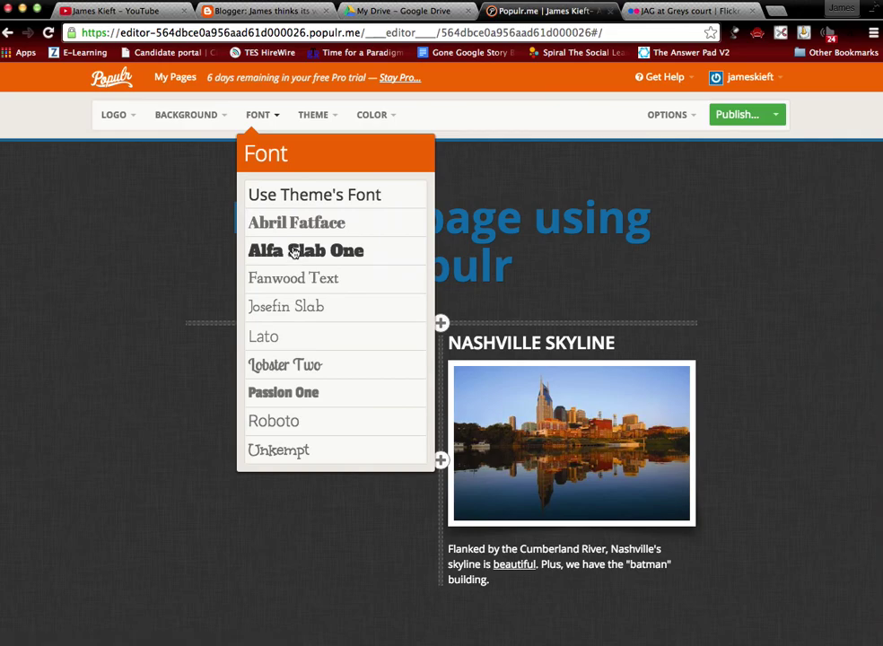
{"action": "left_click", "coordinate": [317, 118]}
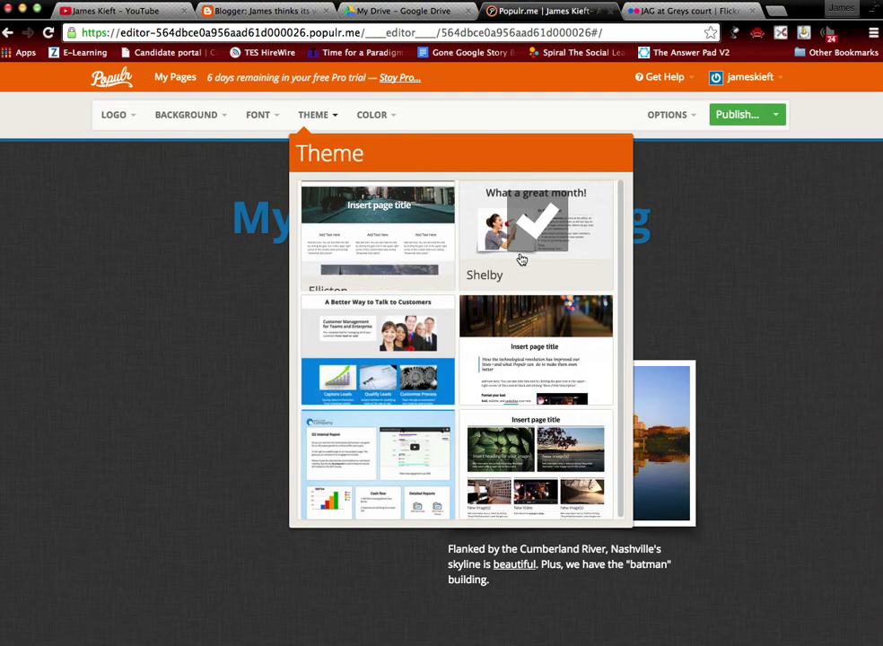
{"action": "left_click", "coordinate": [373, 118]}
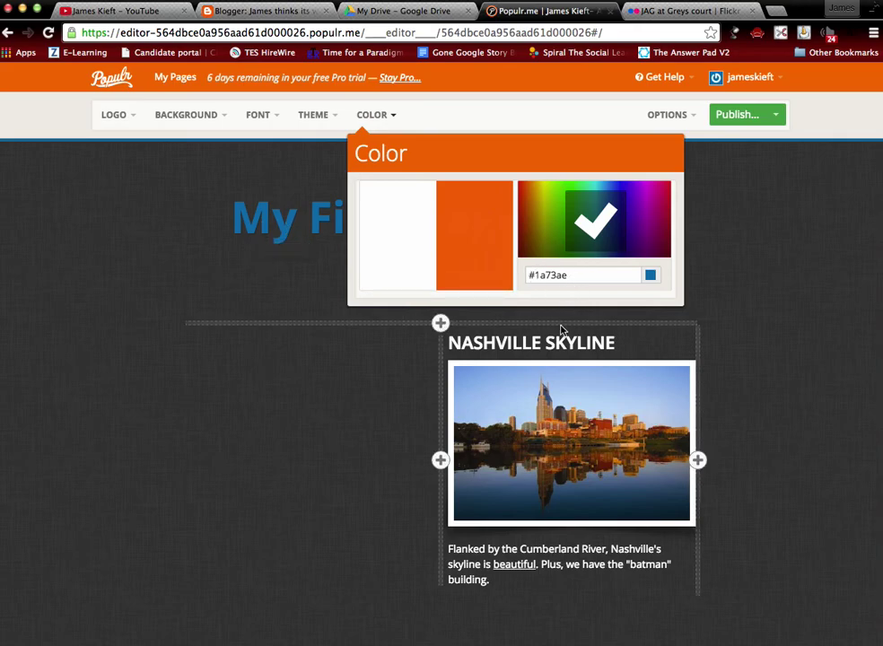
Step: Close the Color panel and start adding content beside the Nashville Skyline block
{"action": "left_click", "coordinate": [742, 274]}
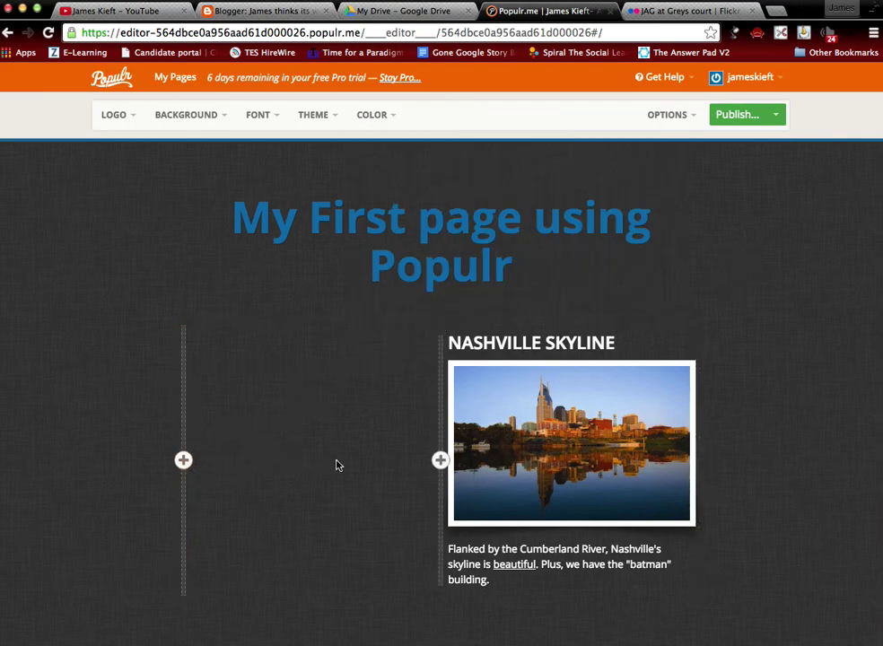
{"action": "left_click", "coordinate": [184, 461]}
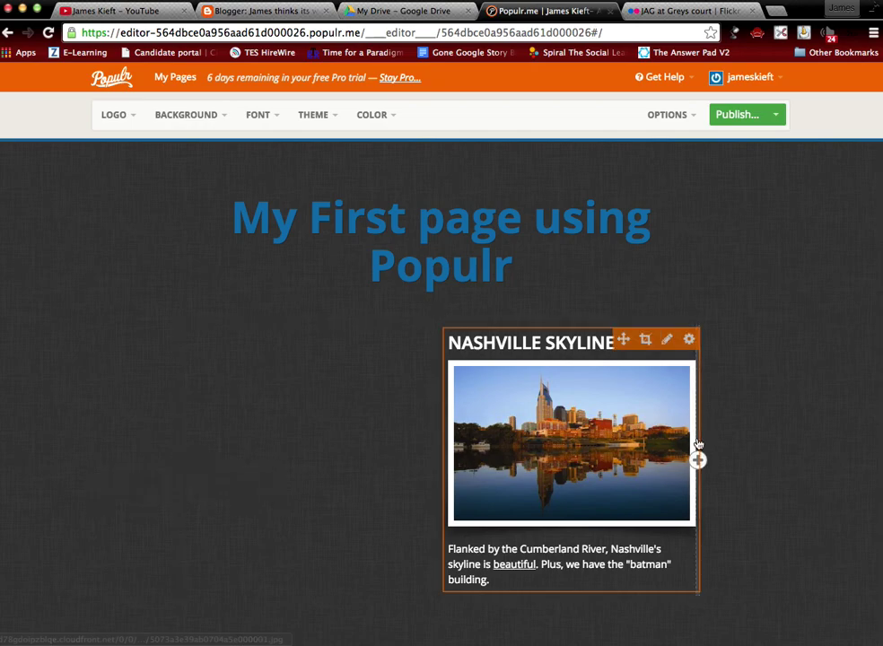
Step: Preview the Nashville photo enlarged, then remove the Nashville Skyline block from the page
{"action": "left_click", "coordinate": [645, 452]}
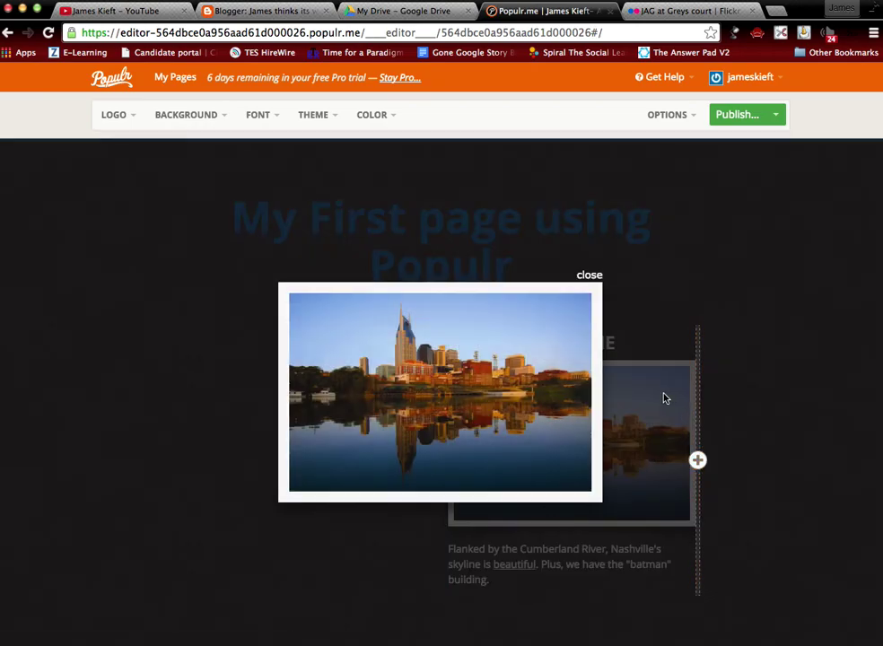
{"action": "left_click", "coordinate": [594, 280]}
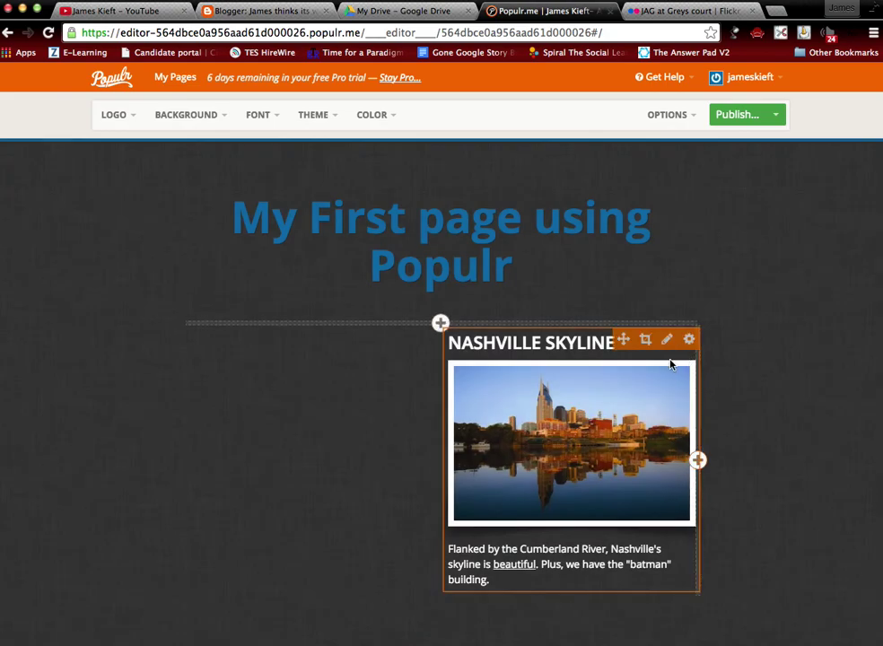
{"action": "left_click", "coordinate": [689, 340]}
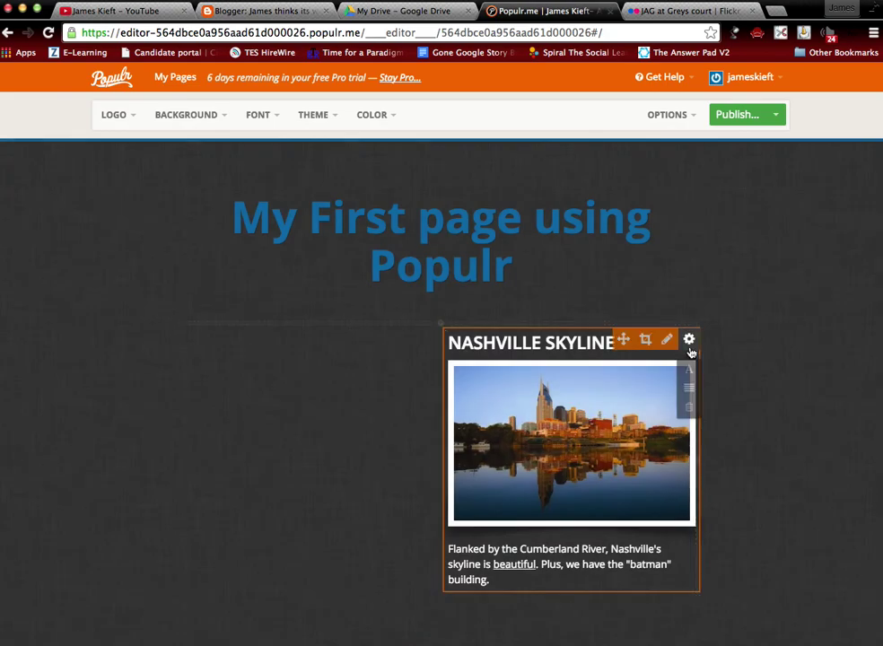
{"action": "left_click", "coordinate": [689, 407]}
{"action": "left_click", "coordinate": [718, 408]}
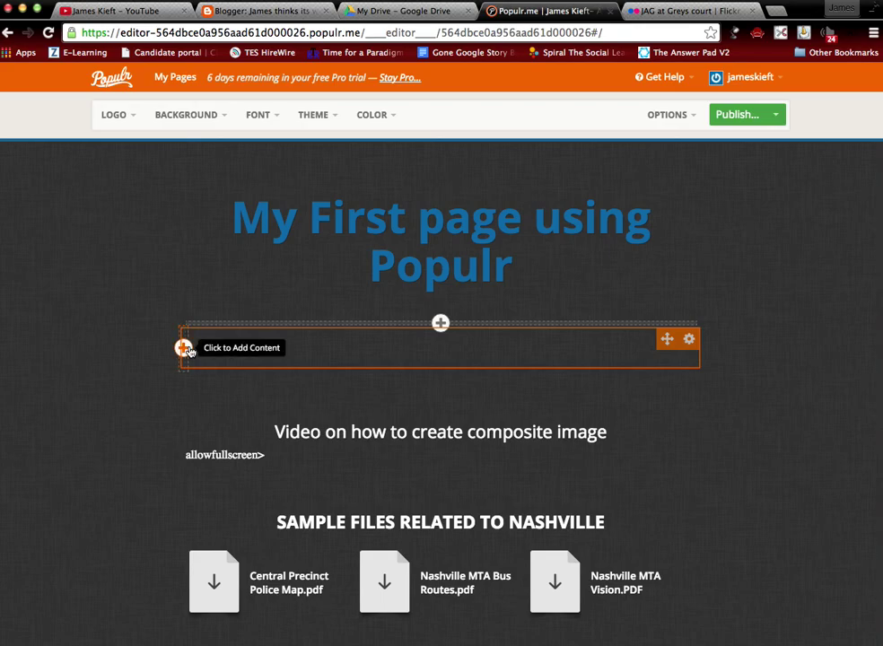
Step: Insert an Images block with the uploaded sunset vehicle photo and Lightbox Enabled on
{"action": "left_click", "coordinate": [183, 347]}
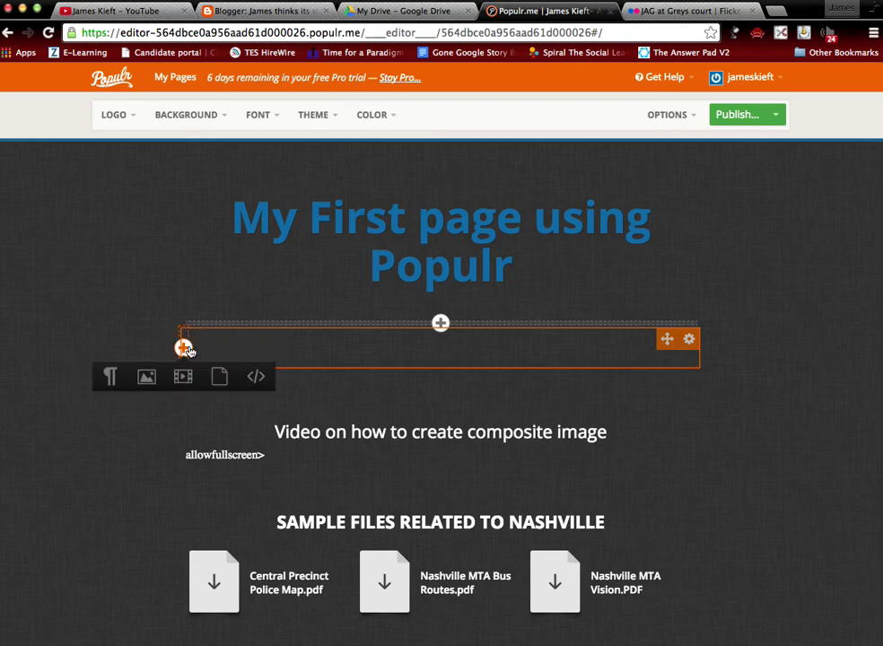
{"action": "left_click", "coordinate": [147, 378]}
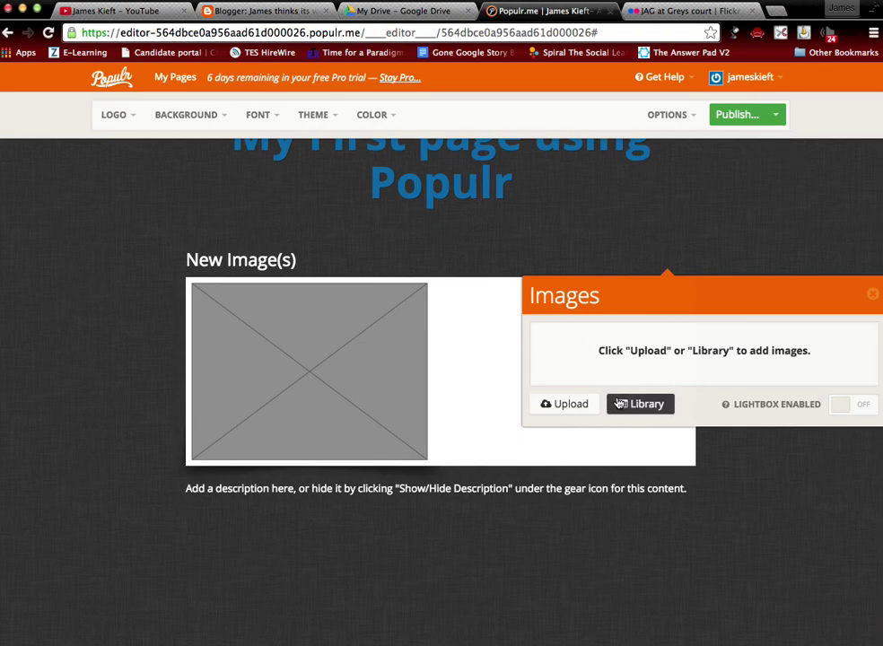
{"action": "left_click", "coordinate": [571, 411]}
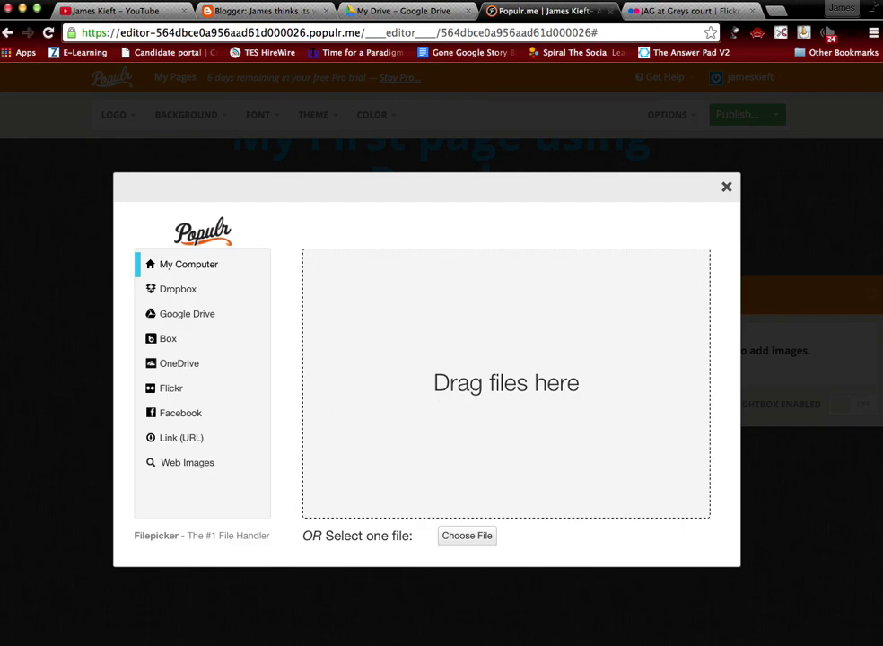
{"action": "left_click_drag", "start_coordinate": [727, 511], "coordinate": [514, 440]}
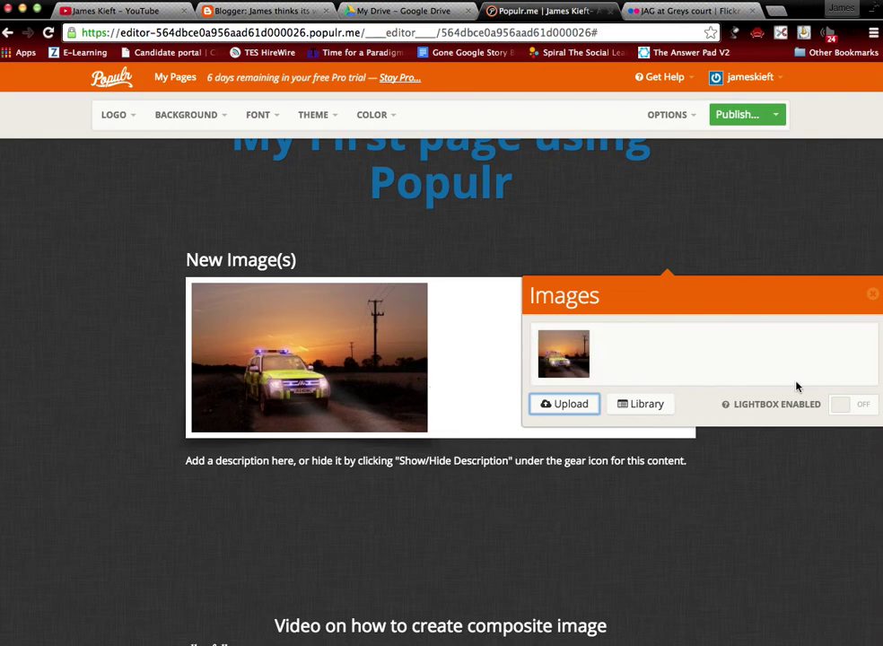
{"action": "left_click", "coordinate": [847, 410]}
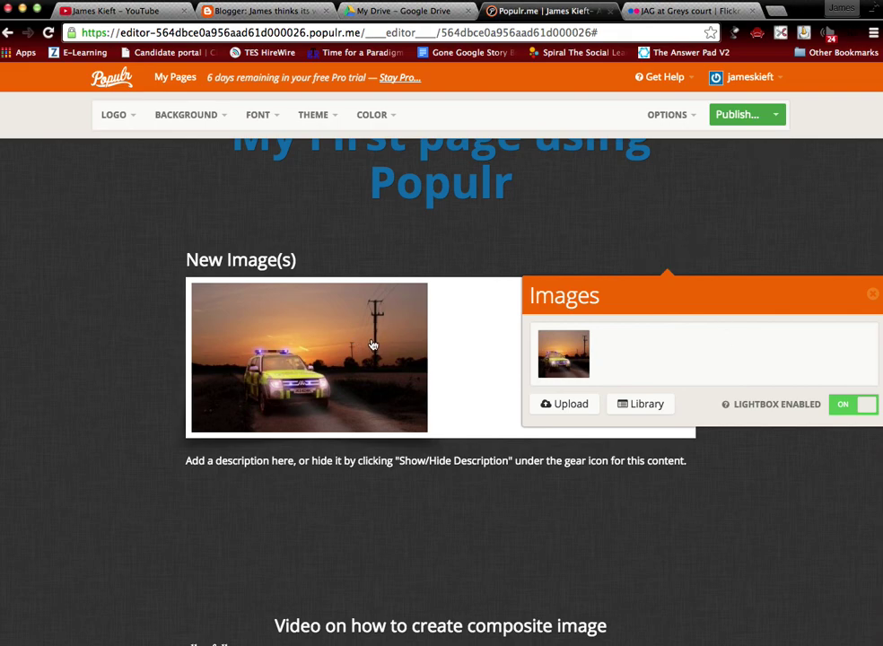
Step: Rename the image heading to 'Finished example of a composite image' and show its description
{"action": "left_click", "coordinate": [286, 260]}
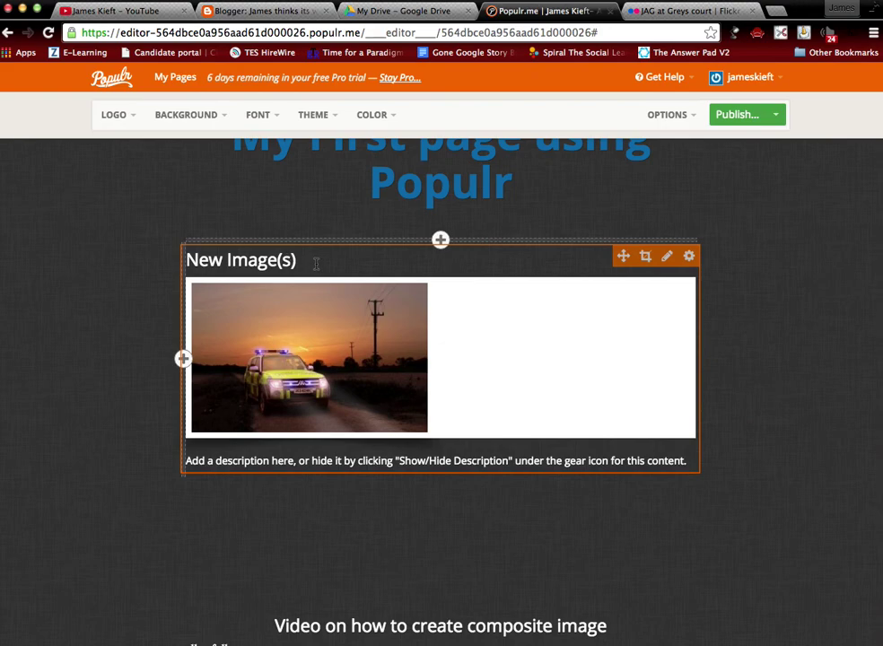
{"action": "left_click", "coordinate": [307, 262]}
{"action": "left_click_drag", "start_coordinate": [328, 258], "coordinate": [154, 261]}
{"action": "type", "text": "Finis"}
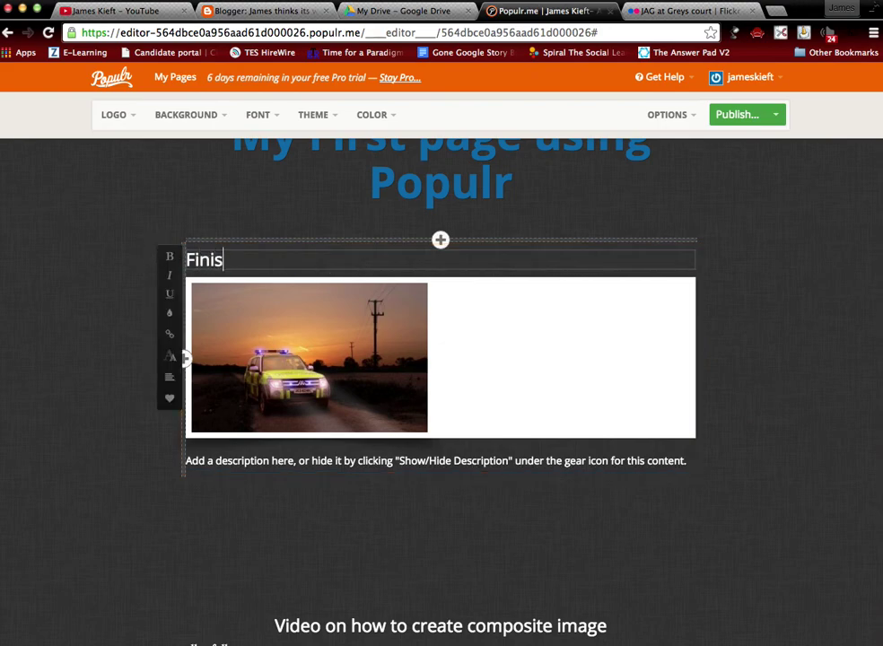
{"action": "type", "text": "hed example of "}
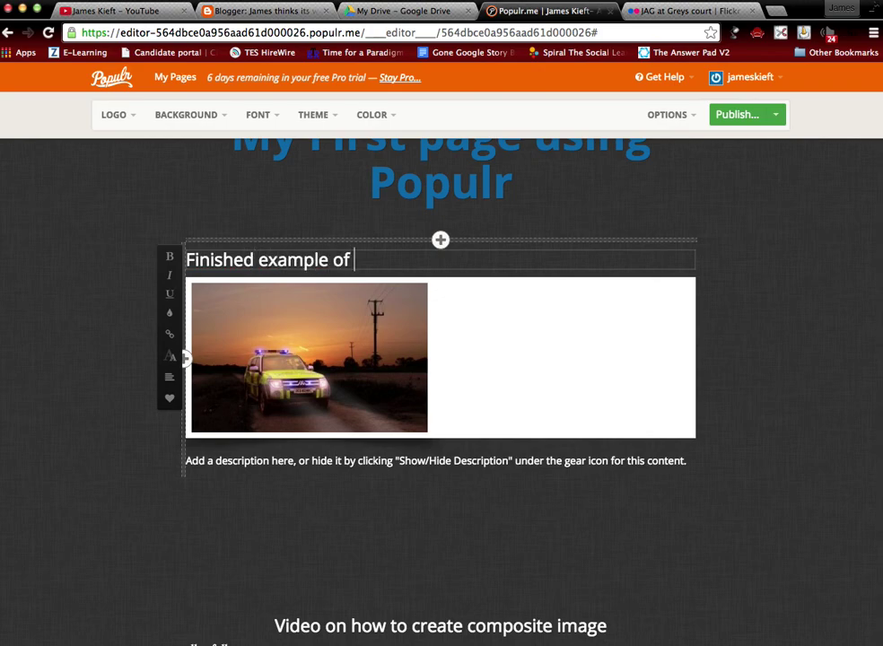
{"action": "type", "text": "a compo"}
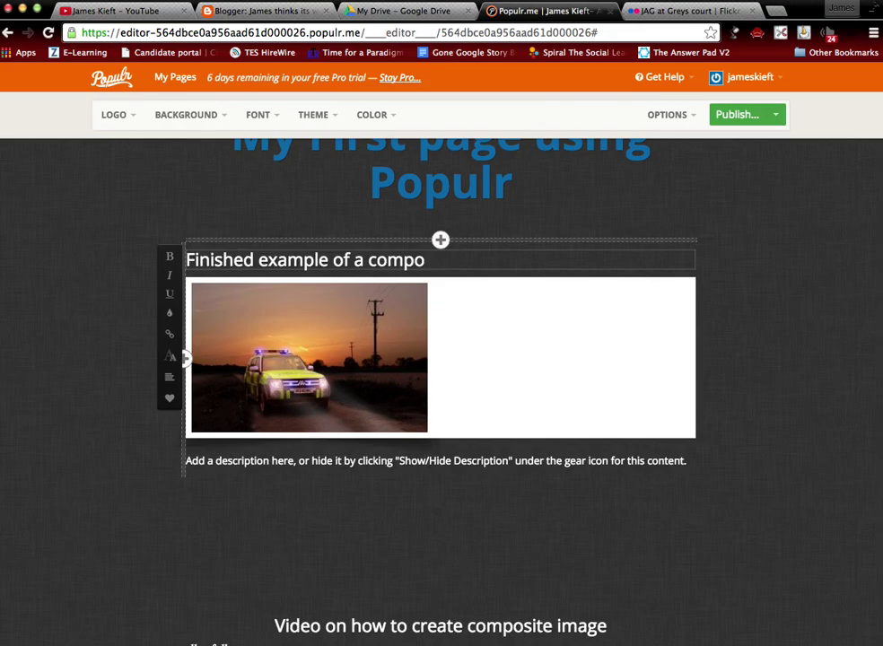
{"action": "type", "text": "site image"}
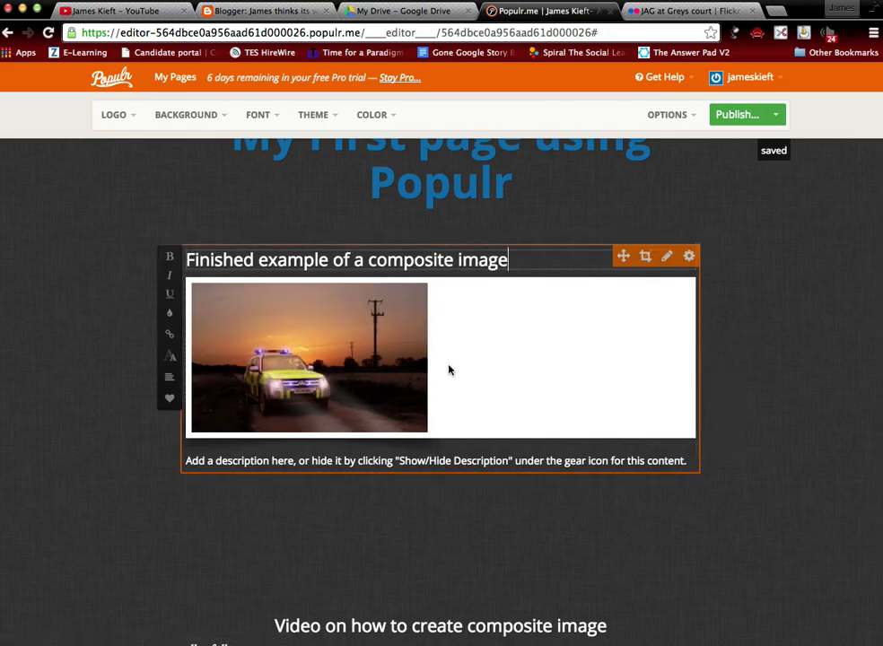
{"action": "left_click", "coordinate": [688, 259]}
{"action": "left_click", "coordinate": [688, 308]}
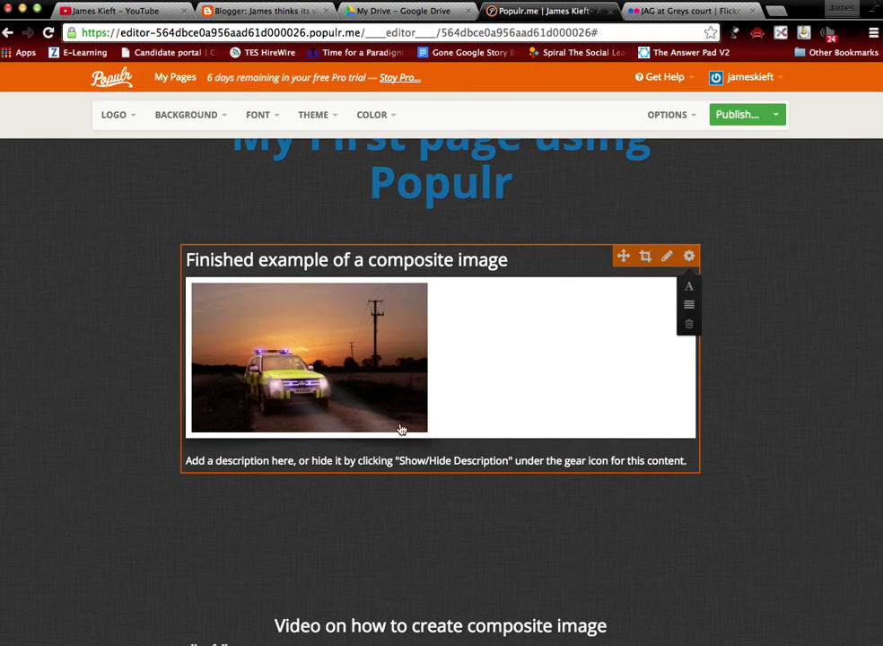
Step: Caption the photo 'Here is a finished image composite created in photoshop'
{"action": "triple_click", "coordinate": [418, 463]}
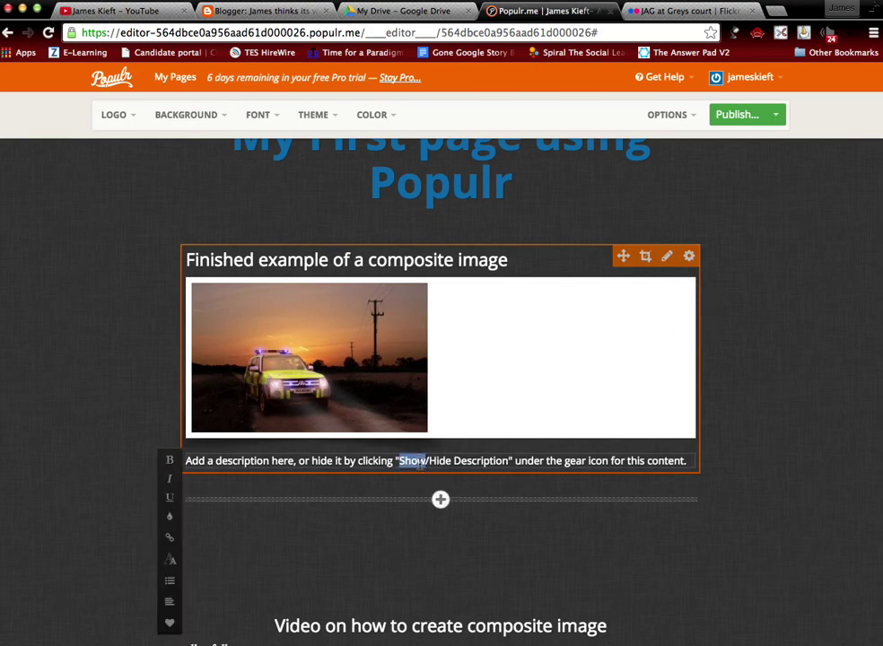
{"action": "type", "text": "Here"}
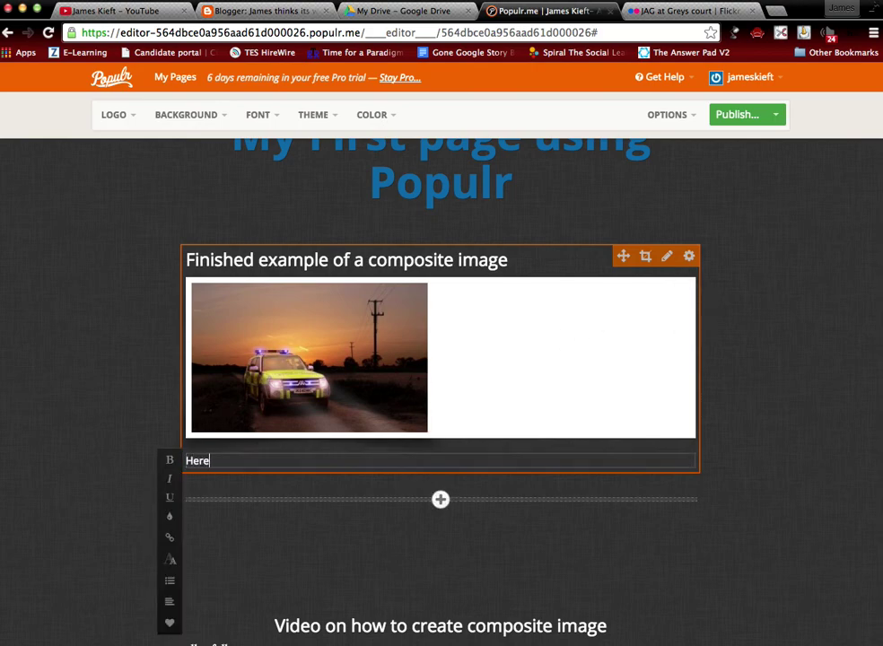
{"action": "type", "text": " is a finished "}
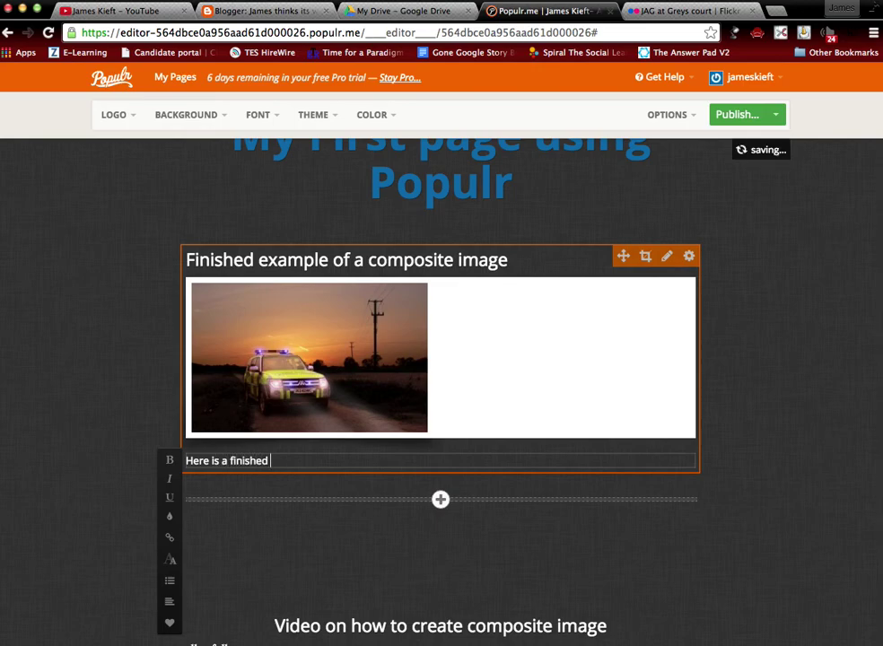
{"action": "type", "text": "image come"}
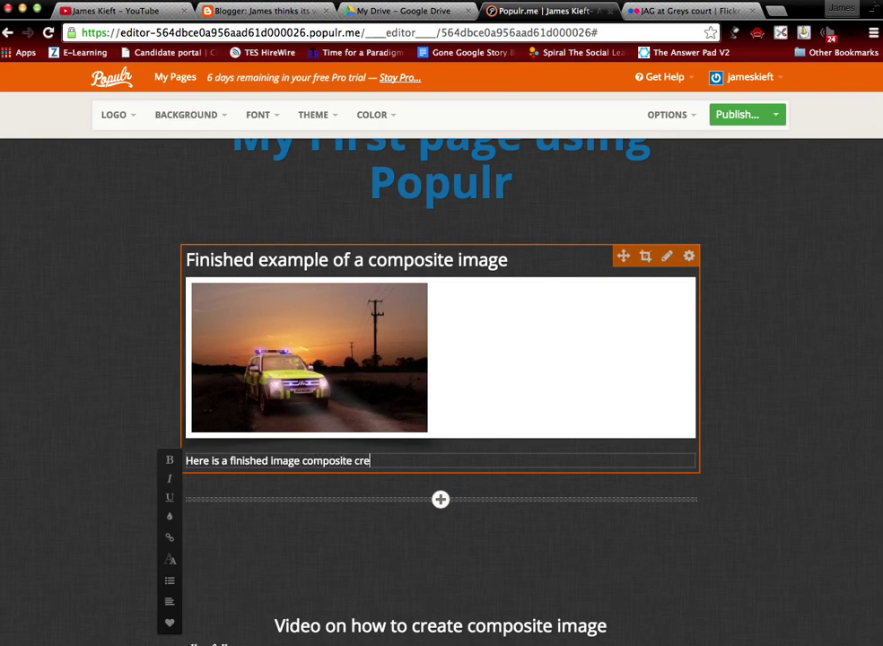
{"action": "type", "text": "hotoshop"}
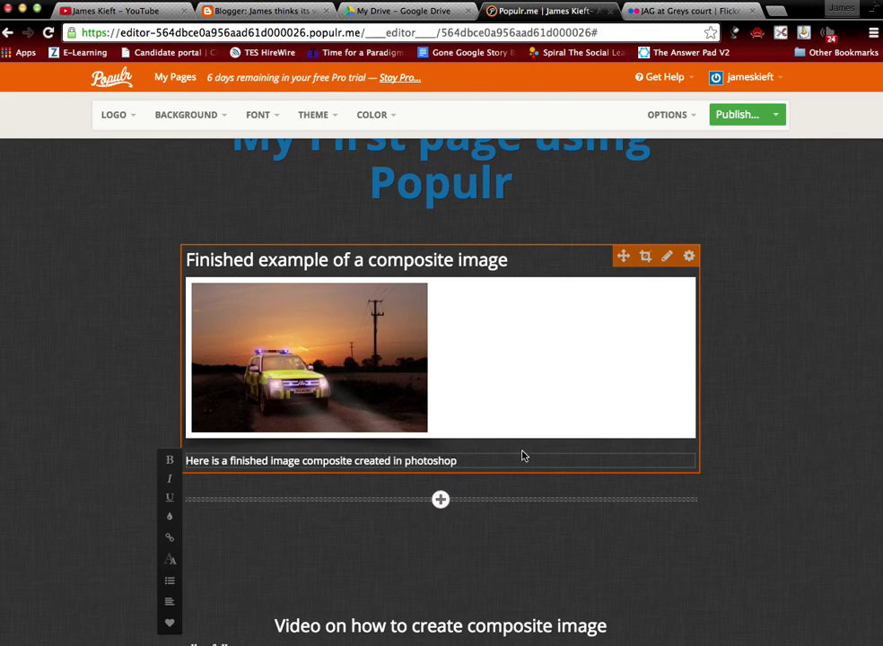
{"action": "left_click", "coordinate": [778, 499]}
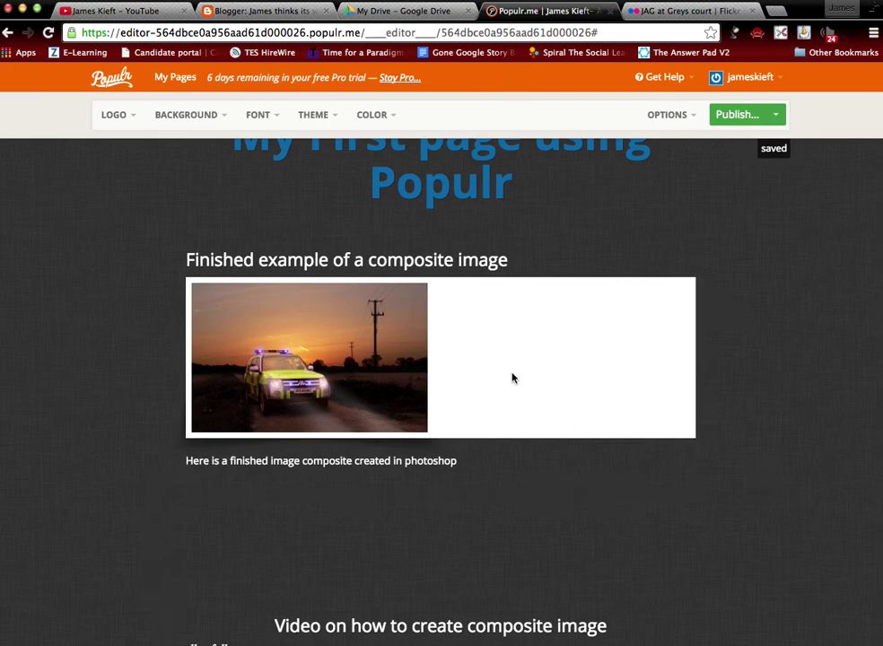
{"action": "mouse_move", "coordinate": [423, 493]}
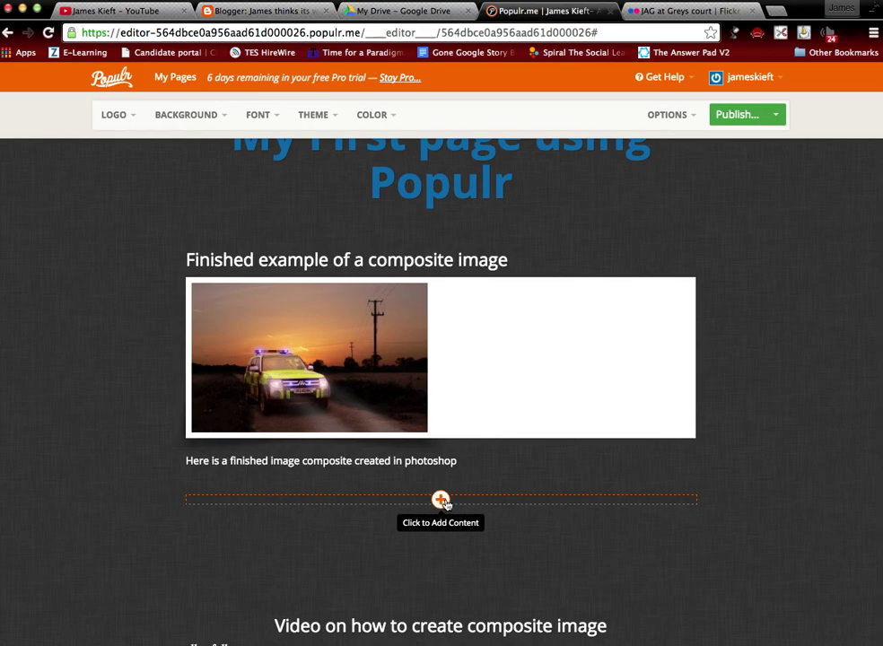
{"action": "scroll", "coordinate": [446, 504], "scroll_direction": "down", "scroll_amount": 3}
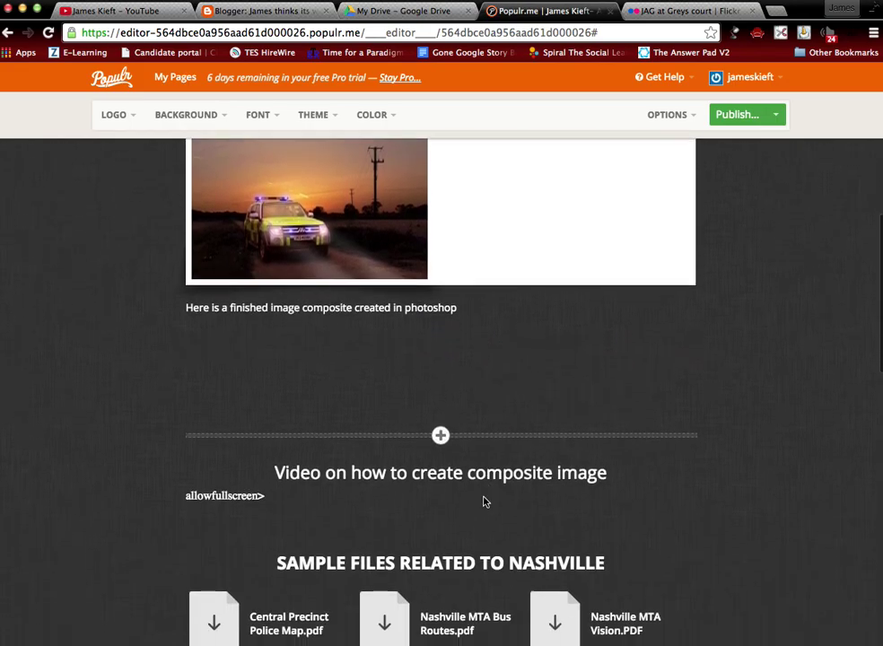
{"action": "mouse_move", "coordinate": [462, 472]}
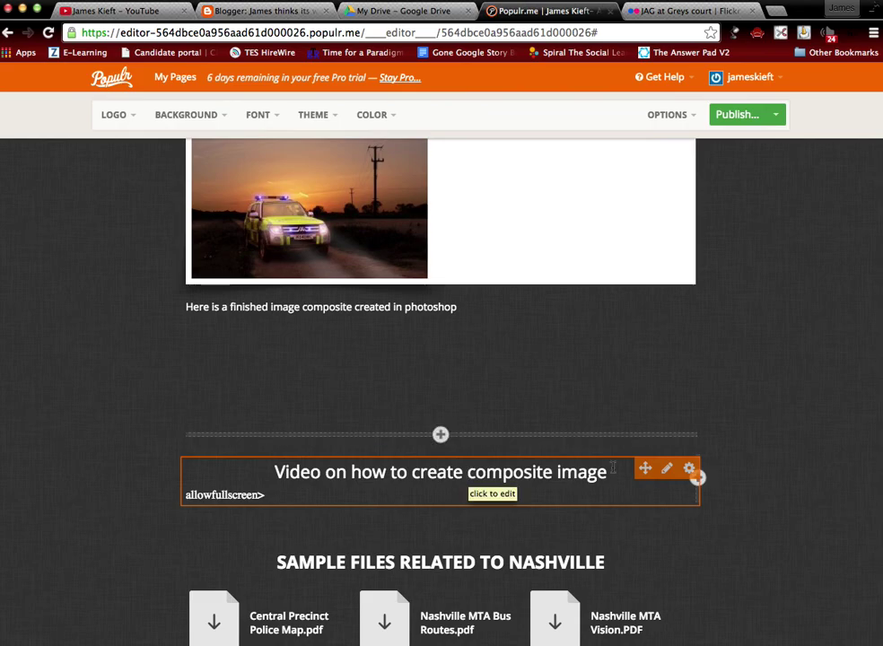
{"action": "left_click", "coordinate": [666, 469]}
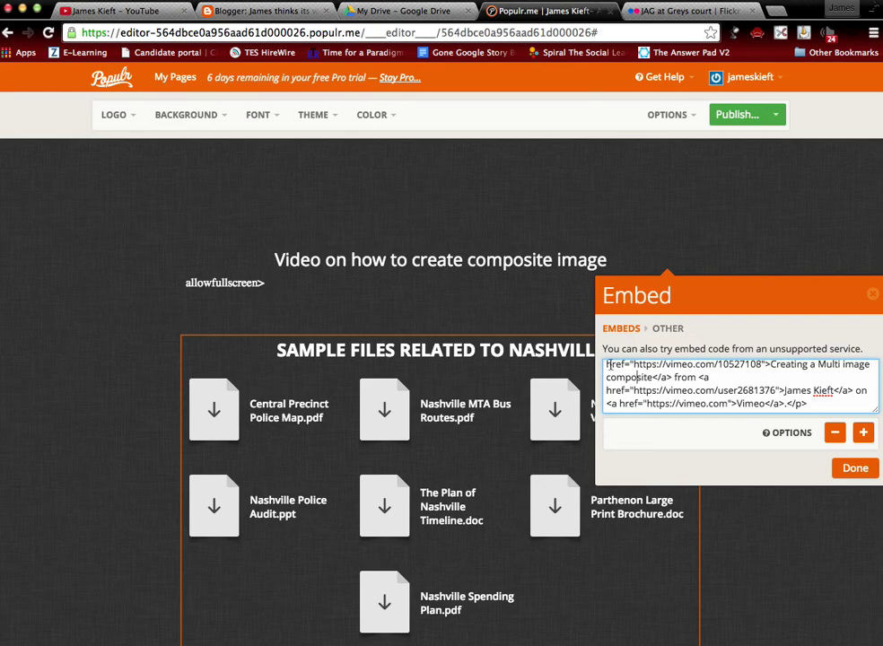
{"action": "left_click_drag", "start_coordinate": [625, 368], "coordinate": [838, 412]}
{"action": "key", "text": "super+c"}
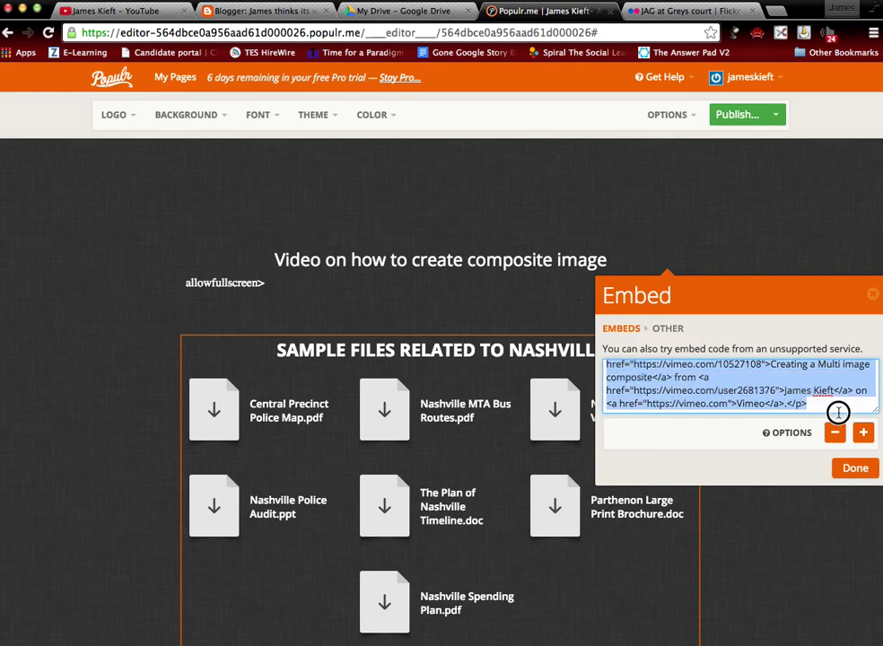
{"action": "left_click", "coordinate": [851, 468]}
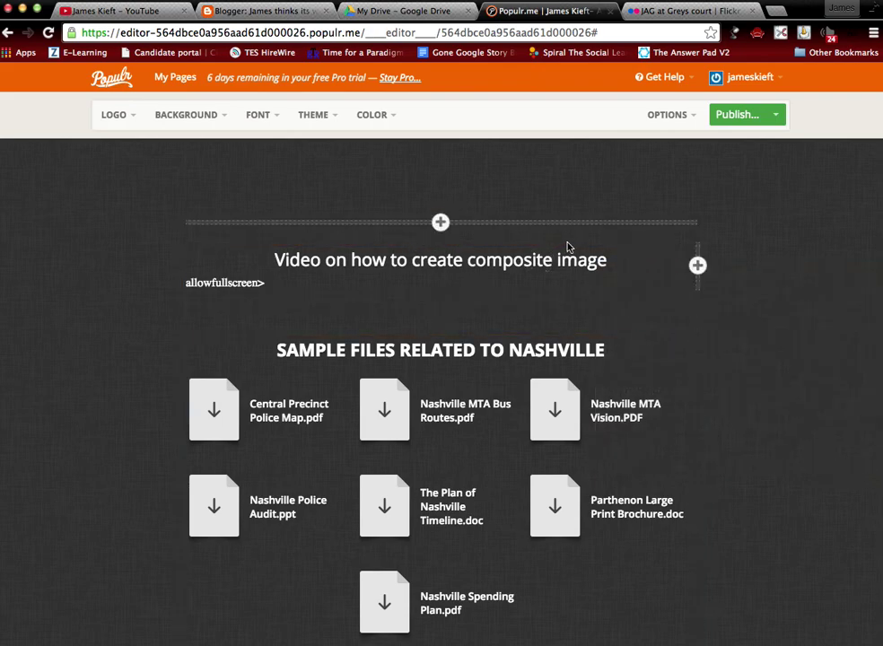
Step: Insert an Other embed block with the pasted Vimeo 'Creating a Multi image composite' code
{"action": "left_click", "coordinate": [441, 228]}
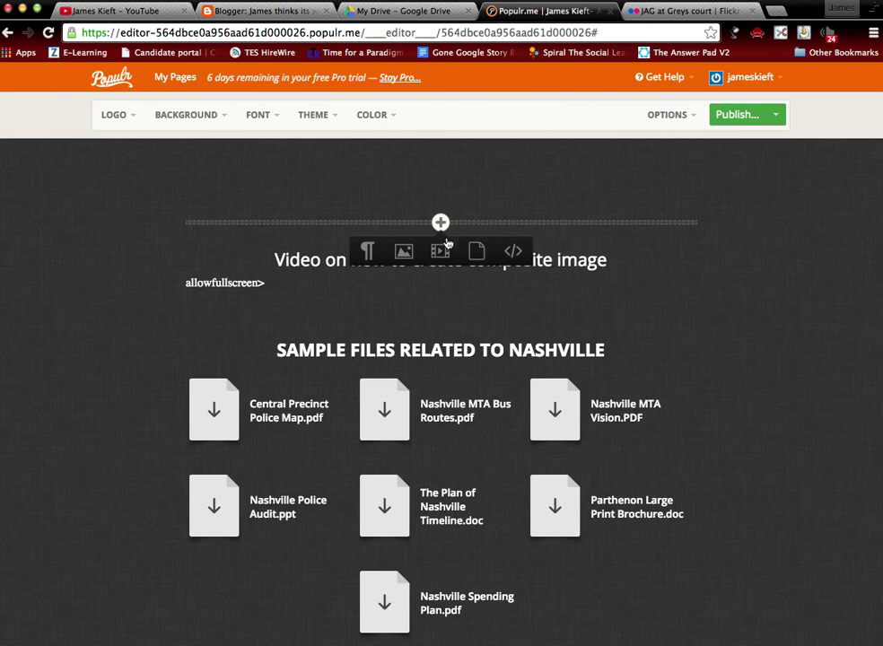
{"action": "left_click", "coordinate": [512, 251]}
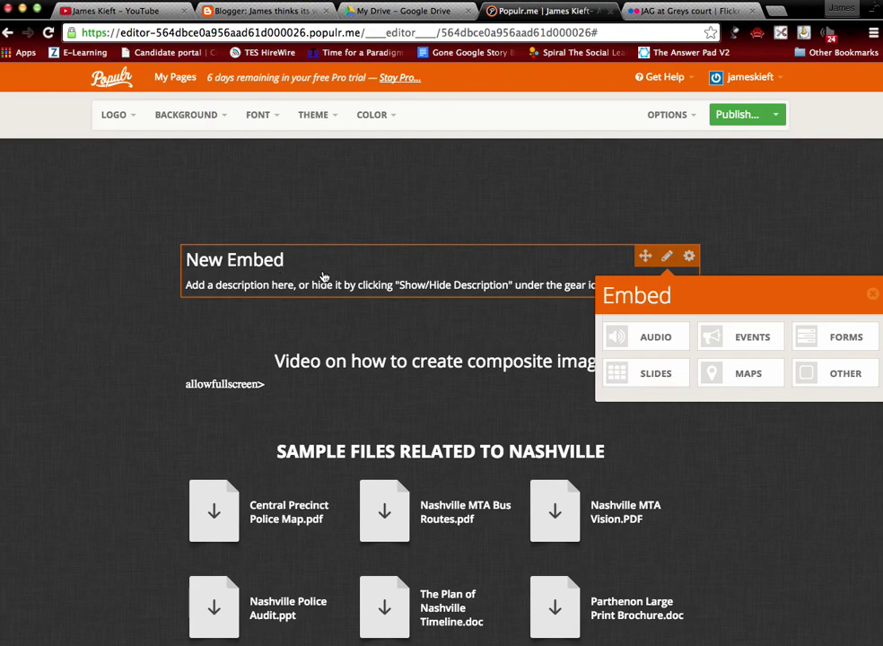
{"action": "left_click", "coordinate": [834, 378]}
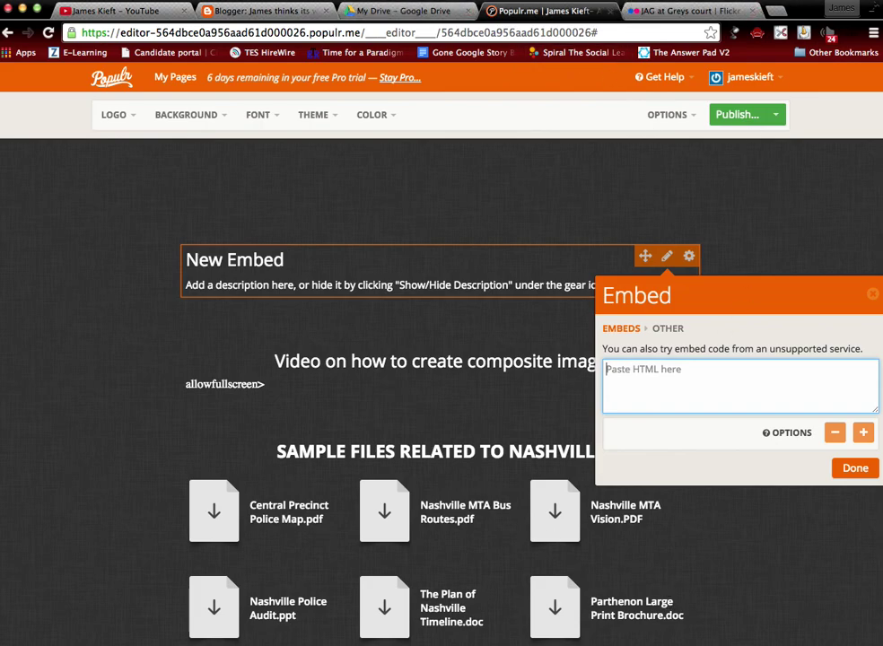
{"action": "left_click", "coordinate": [844, 9]}
{"action": "left_click", "coordinate": [640, 372]}
{"action": "left_click", "coordinate": [625, 370]}
{"action": "key", "text": "super+v"}
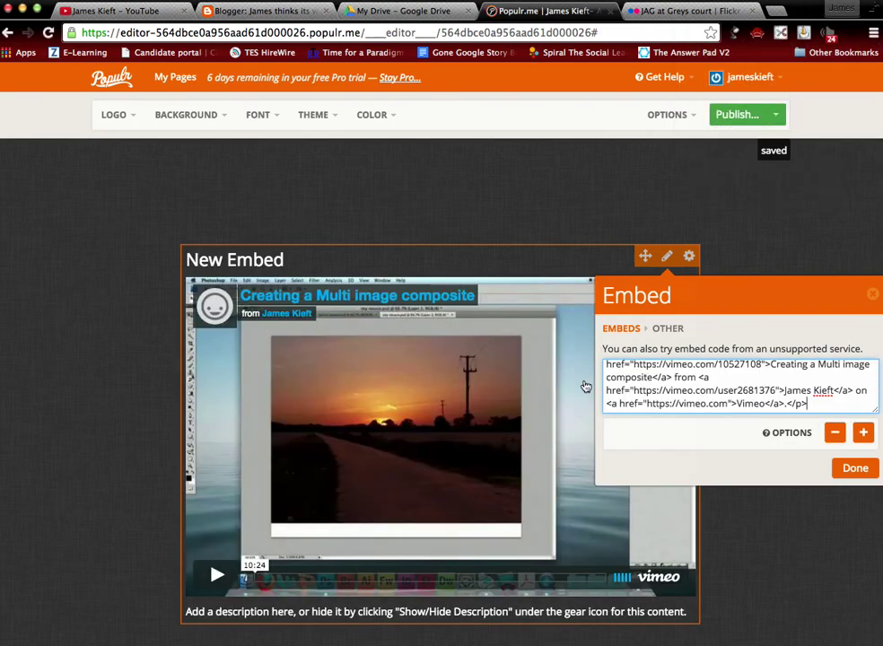
{"action": "left_click", "coordinate": [855, 467]}
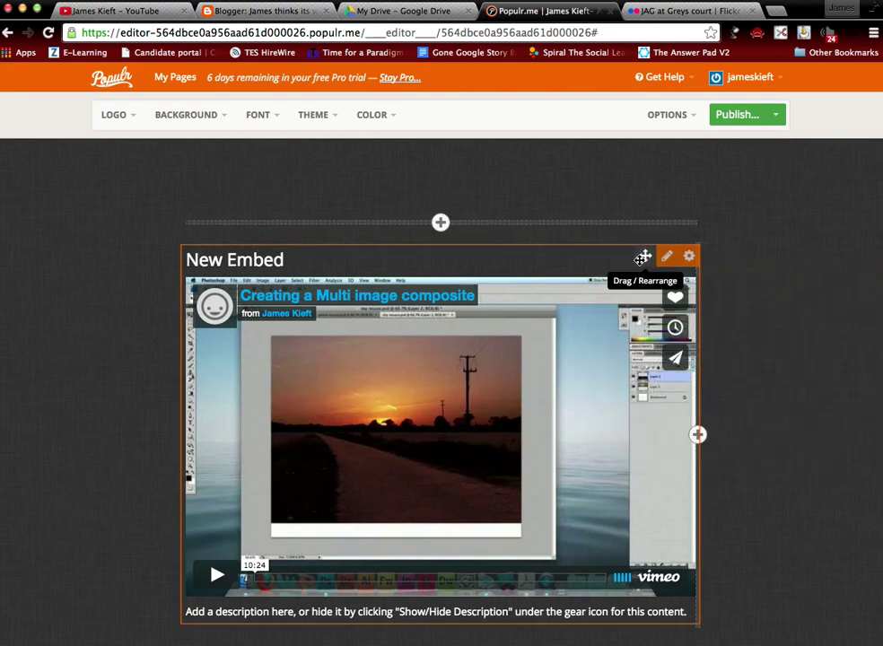
Step: Move the Vimeo embed block to full width directly below the composite image caption
{"action": "left_click_drag", "start_coordinate": [643, 254], "coordinate": [596, 262]}
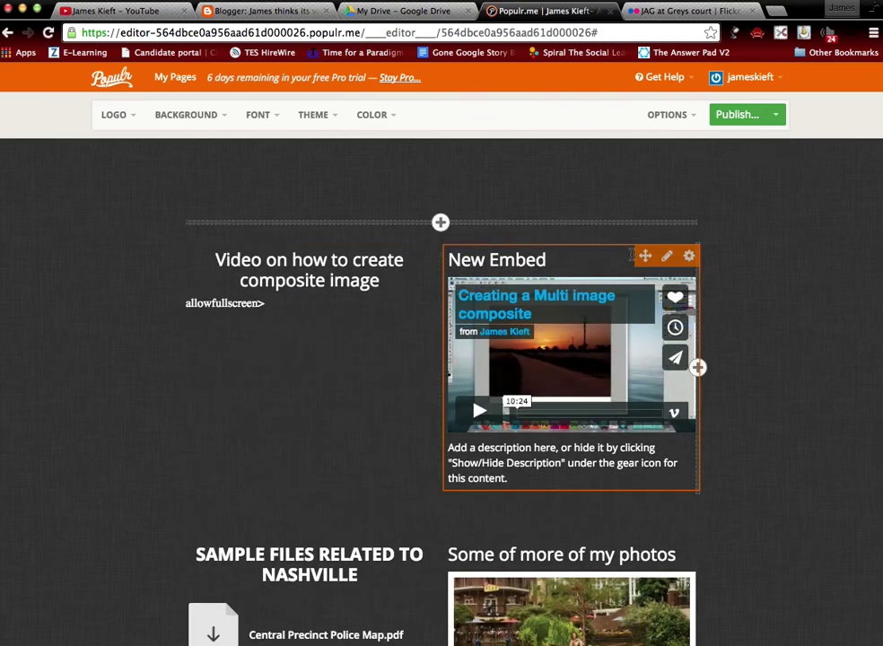
{"action": "left_click_drag", "start_coordinate": [645, 255], "coordinate": [528, 401]}
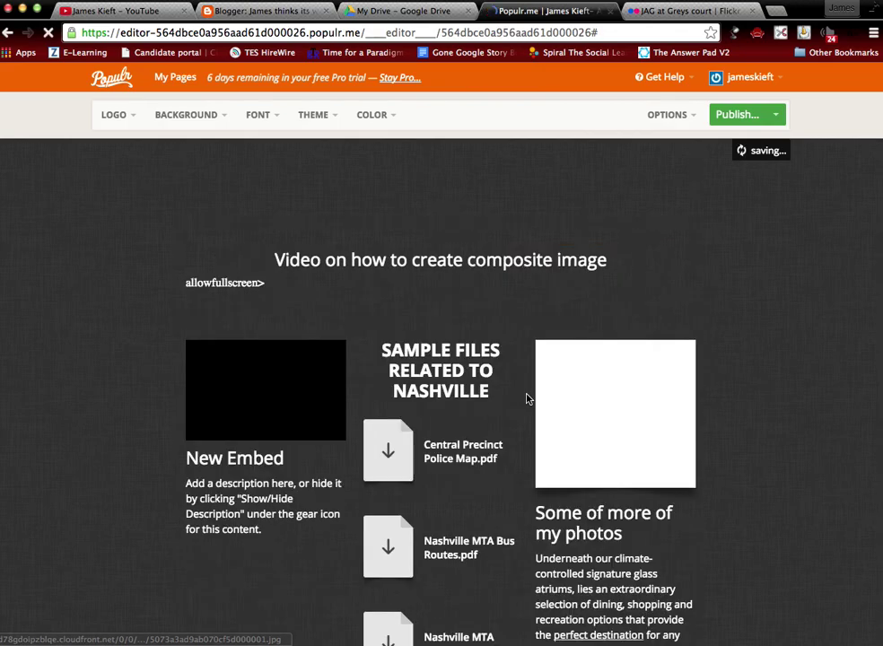
{"action": "mouse_move", "coordinate": [293, 346]}
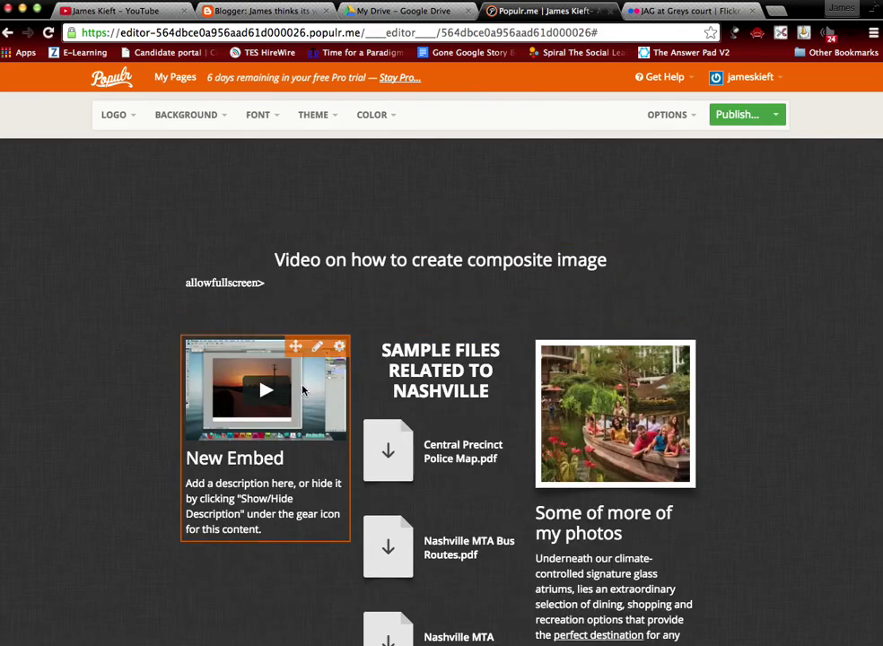
{"action": "left_click_drag", "start_coordinate": [306, 337], "coordinate": [338, 309]}
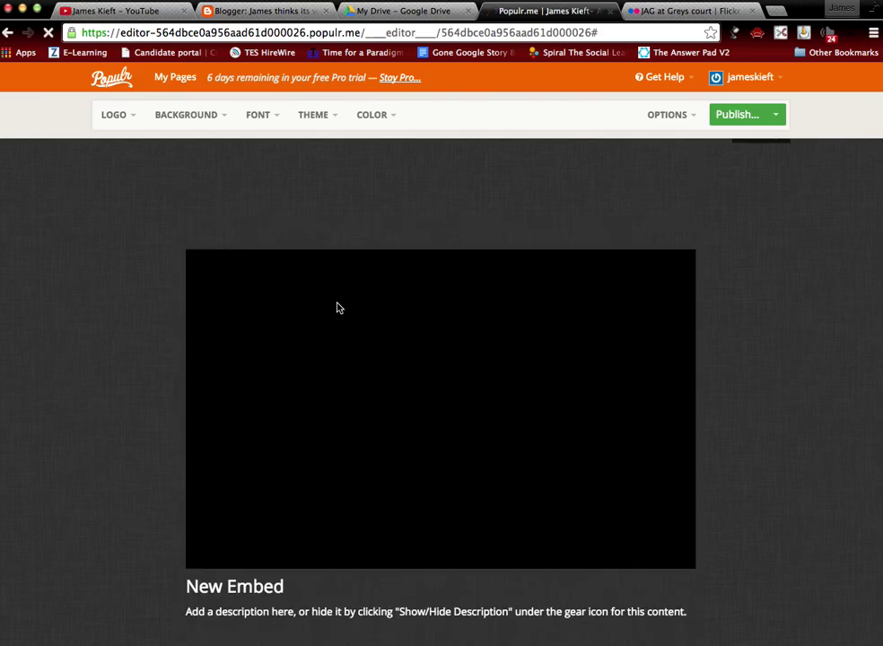
{"action": "scroll", "coordinate": [561, 303], "scroll_direction": "up", "scroll_amount": 3}
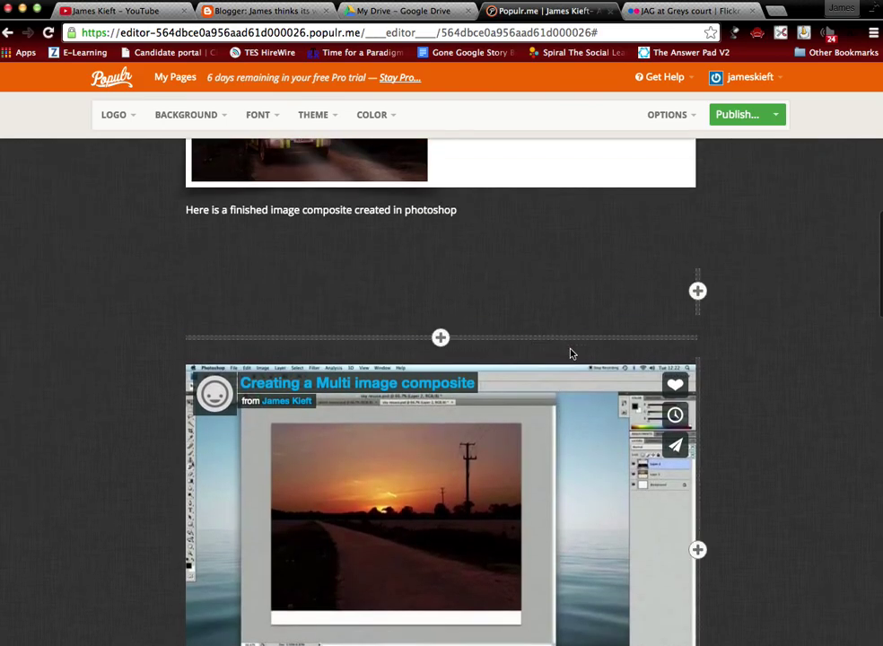
{"action": "mouse_move", "coordinate": [666, 375]}
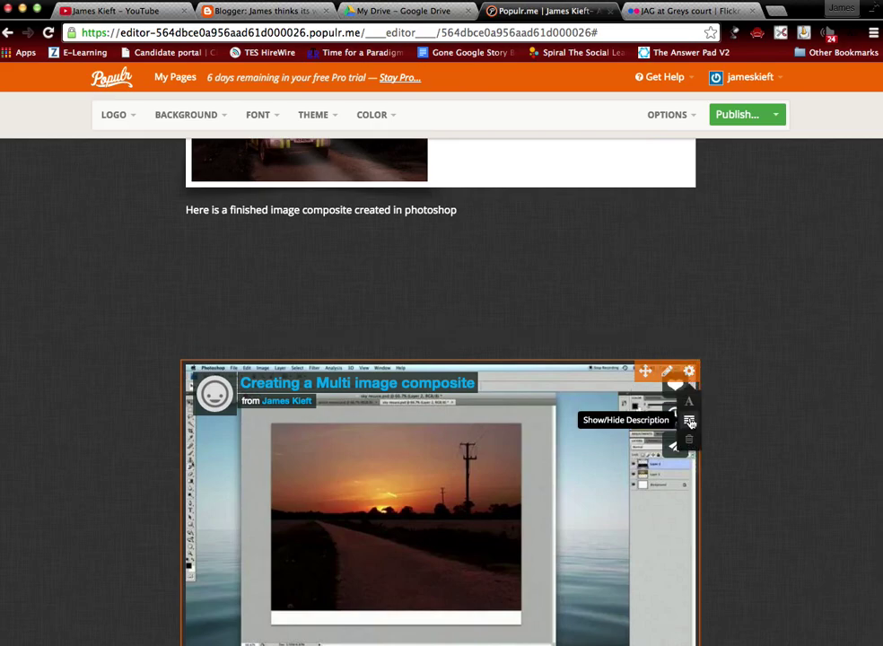
Step: Change the embed block's 'New Embed' caption to 'Video of tutorial'
{"action": "left_click", "coordinate": [689, 422]}
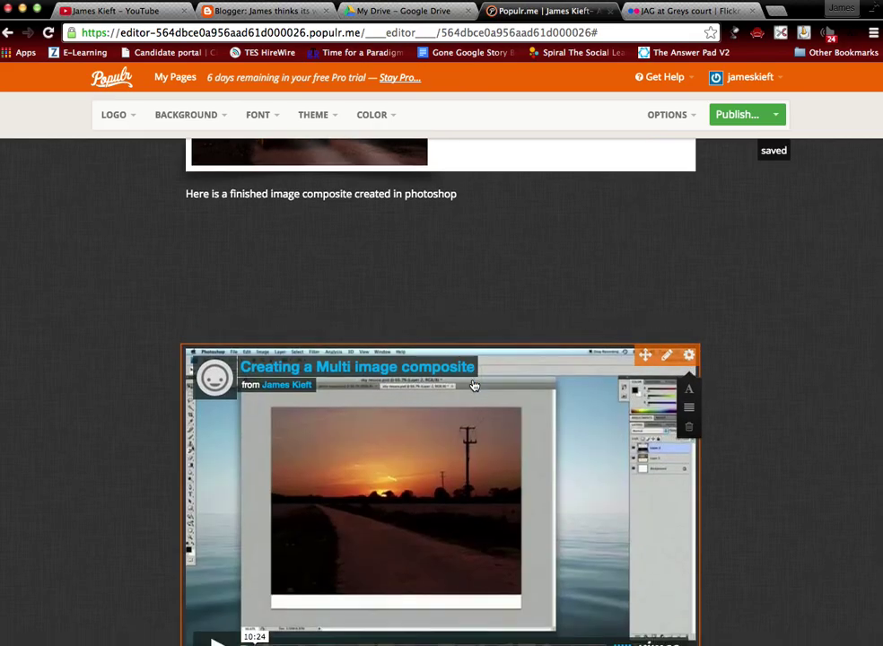
{"action": "scroll", "coordinate": [473, 384], "scroll_direction": "down", "scroll_amount": 5}
{"action": "double_click", "coordinate": [246, 529]}
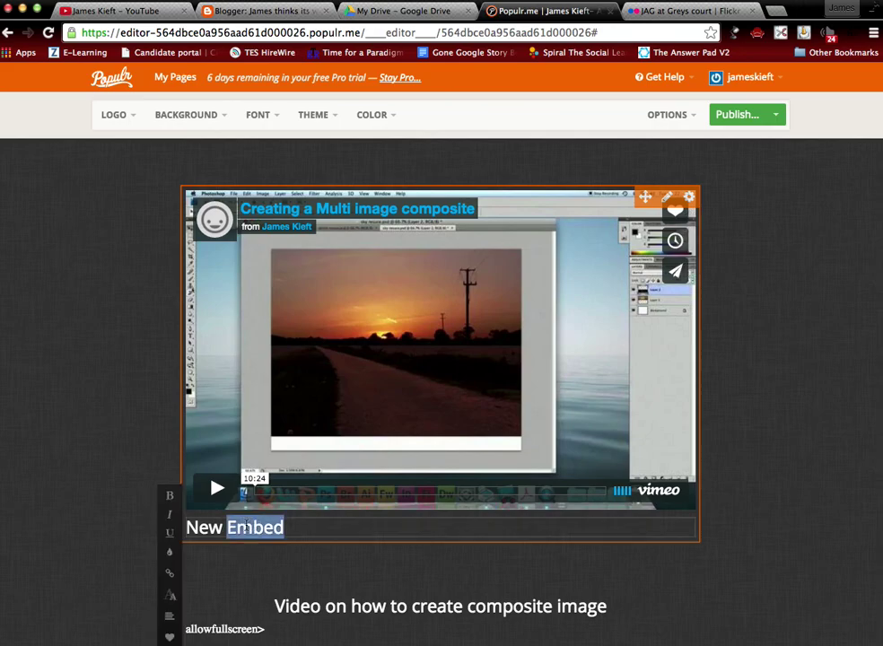
{"action": "left_click", "coordinate": [247, 529]}
{"action": "triple_click", "coordinate": [247, 530]}
{"action": "type", "text": "Vi"}
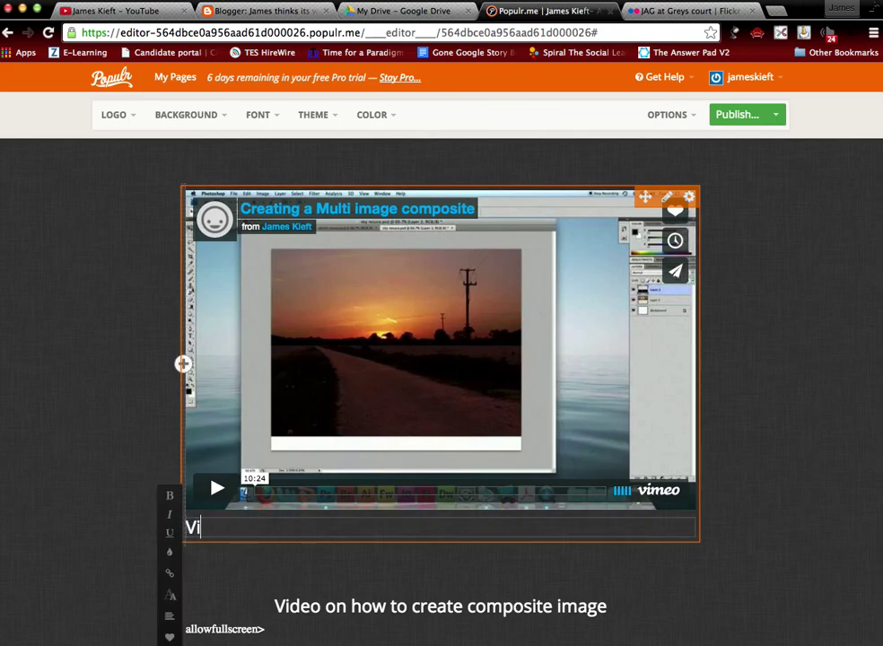
{"action": "type", "text": "deo of tut"}
{"action": "key", "text": "BackSpace"}
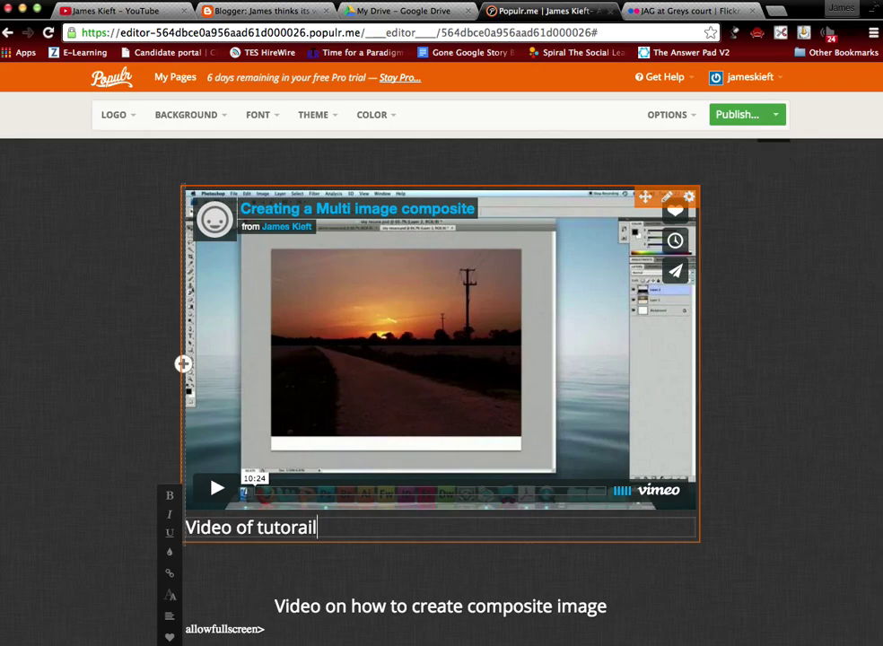
{"action": "key", "text": "BackSpace"}
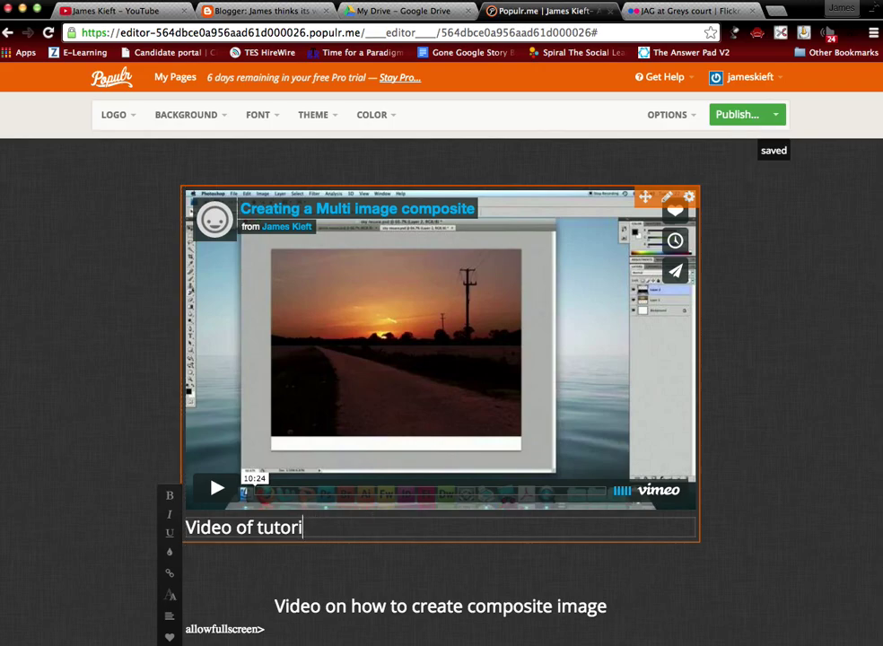
{"action": "left_click", "coordinate": [784, 550]}
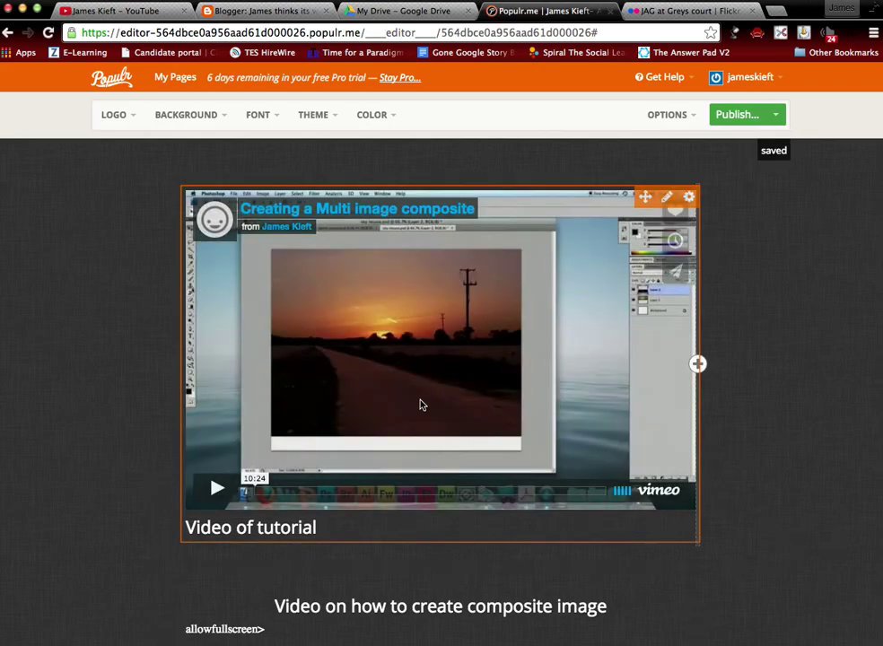
Step: Delete the leftover 'Video on how to create composite image' block beneath the tutorial video
{"action": "scroll", "coordinate": [525, 461], "scroll_direction": "up", "scroll_amount": 5}
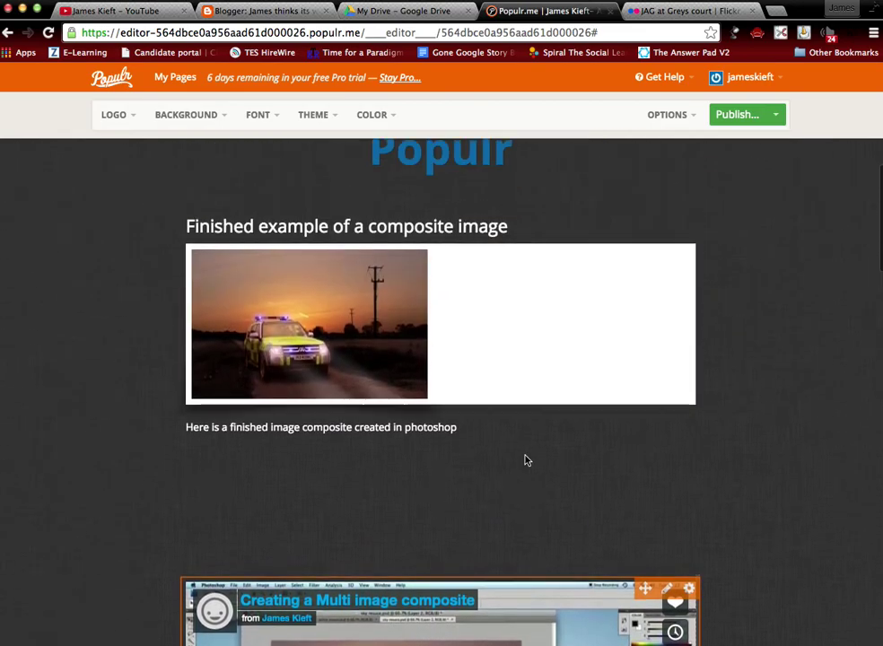
{"action": "scroll", "coordinate": [525, 460], "scroll_direction": "down", "scroll_amount": 9}
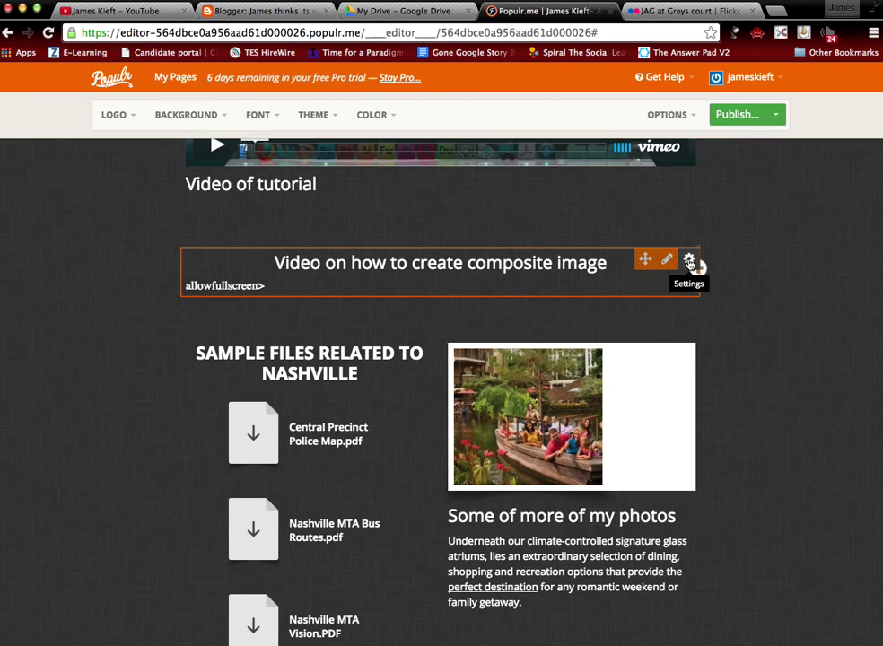
{"action": "left_click", "coordinate": [688, 260]}
{"action": "left_click", "coordinate": [689, 328]}
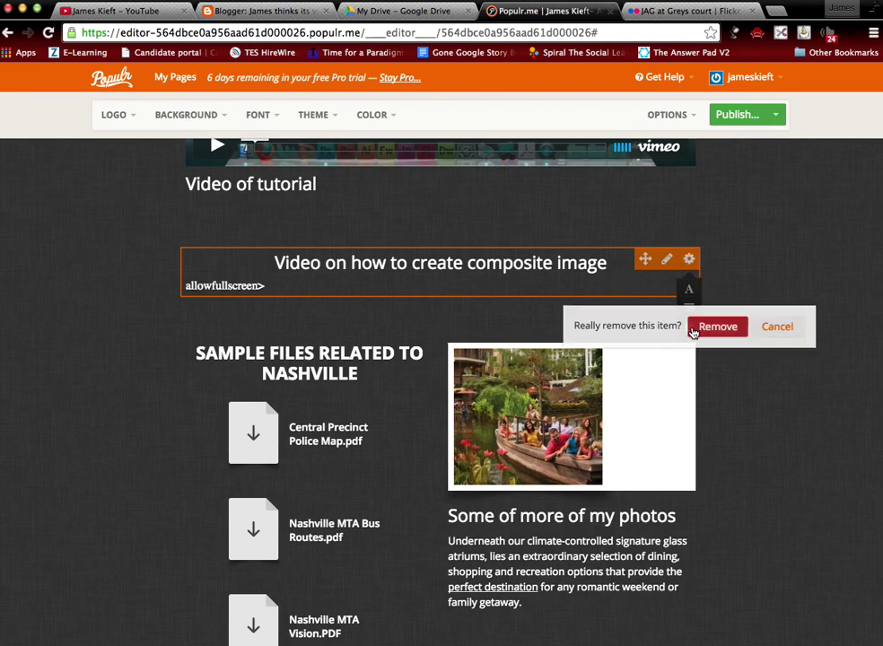
{"action": "left_click", "coordinate": [700, 329]}
{"action": "scroll", "coordinate": [528, 299], "scroll_direction": "up", "scroll_amount": 5}
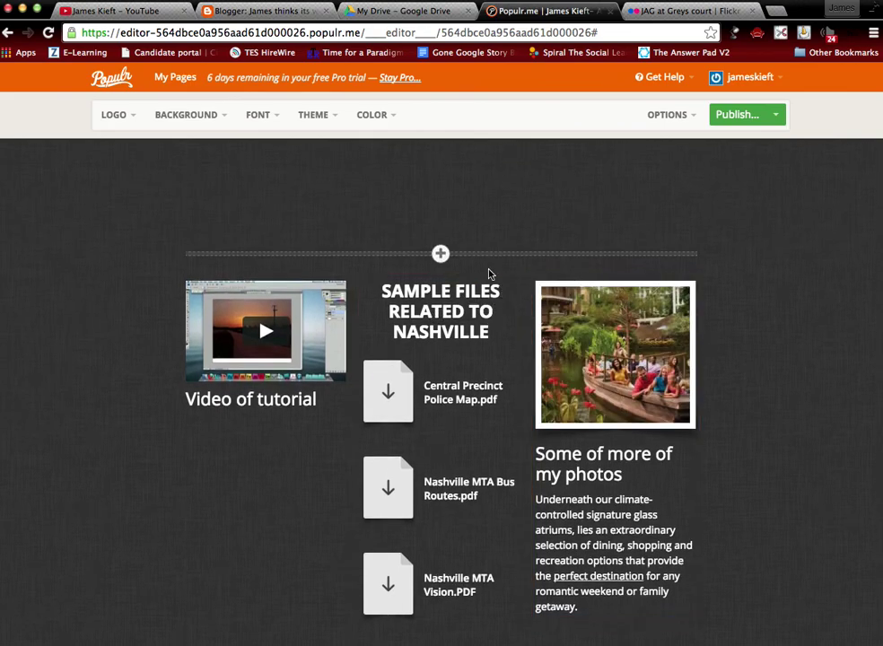
Step: Move the 'Video of tutorial' embed onto its own row below the Finished example image
{"action": "scroll", "coordinate": [276, 314], "scroll_direction": "up", "scroll_amount": 3}
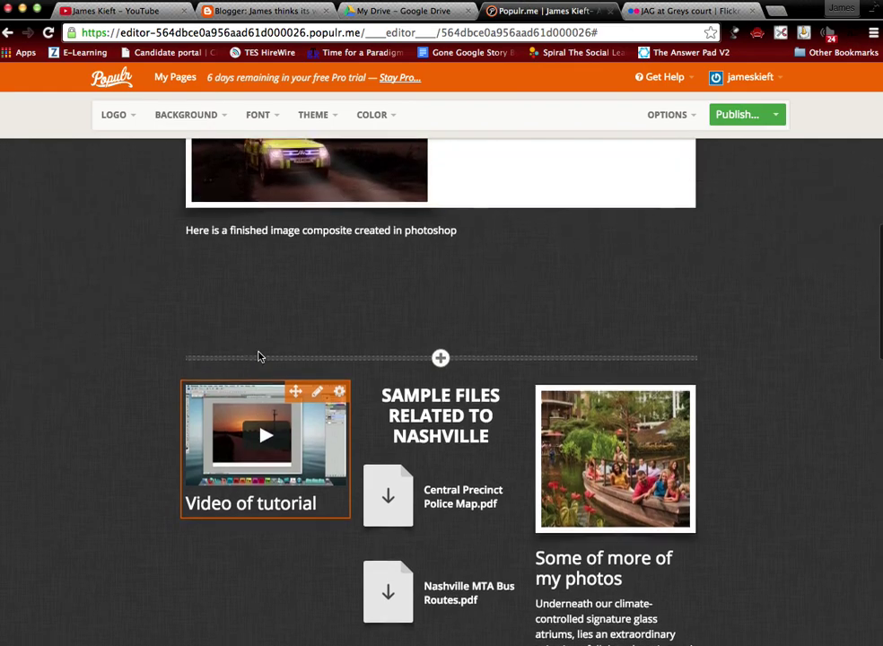
{"action": "left_click_drag", "start_coordinate": [247, 457], "coordinate": [356, 327]}
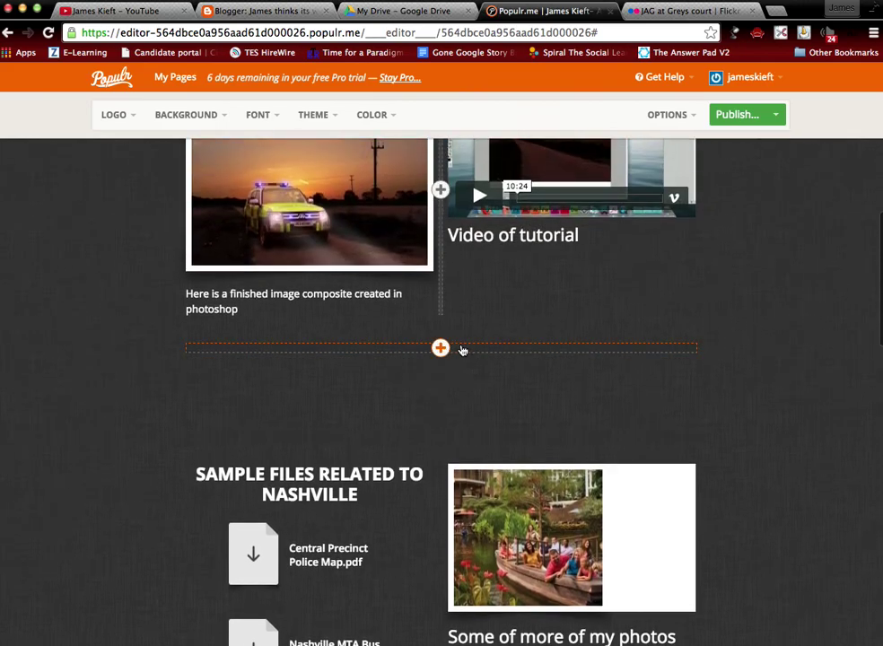
{"action": "left_click", "coordinate": [461, 351]}
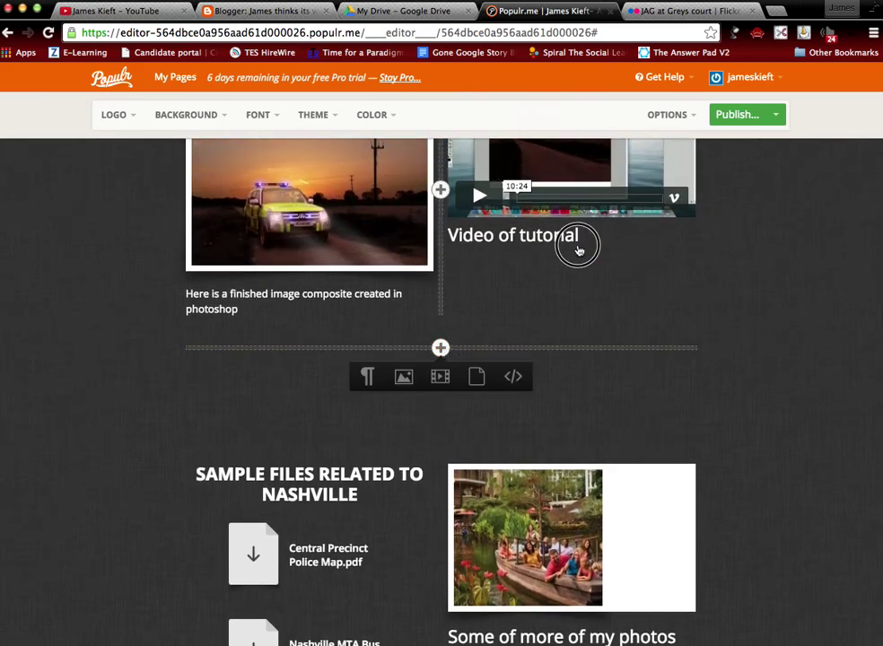
{"action": "scroll", "coordinate": [557, 315], "scroll_direction": "up", "scroll_amount": 2}
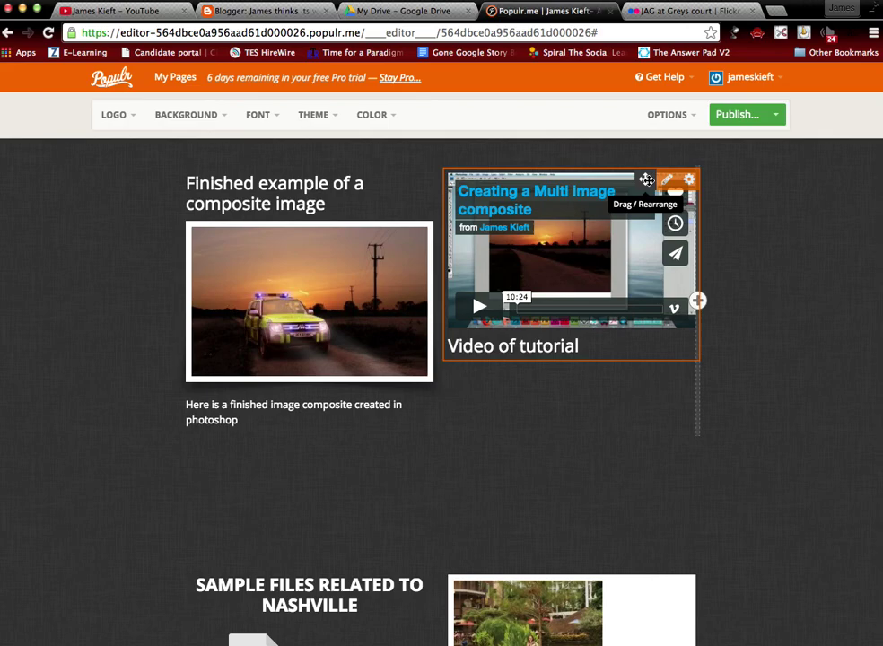
{"action": "left_click_drag", "start_coordinate": [643, 180], "coordinate": [467, 324]}
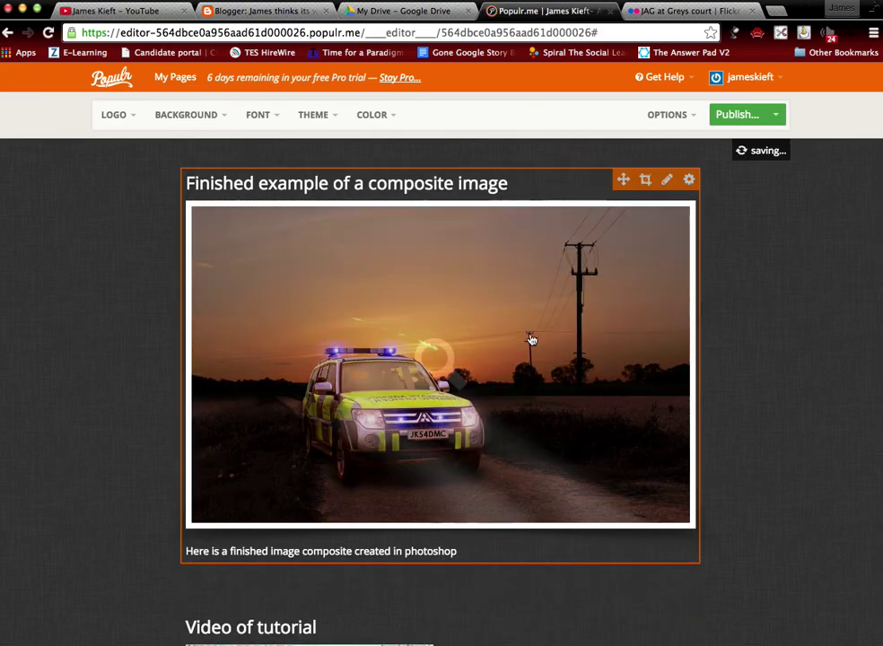
{"action": "scroll", "coordinate": [538, 349], "scroll_direction": "down", "scroll_amount": 4}
{"action": "scroll", "coordinate": [529, 352], "scroll_direction": "down", "scroll_amount": 3}
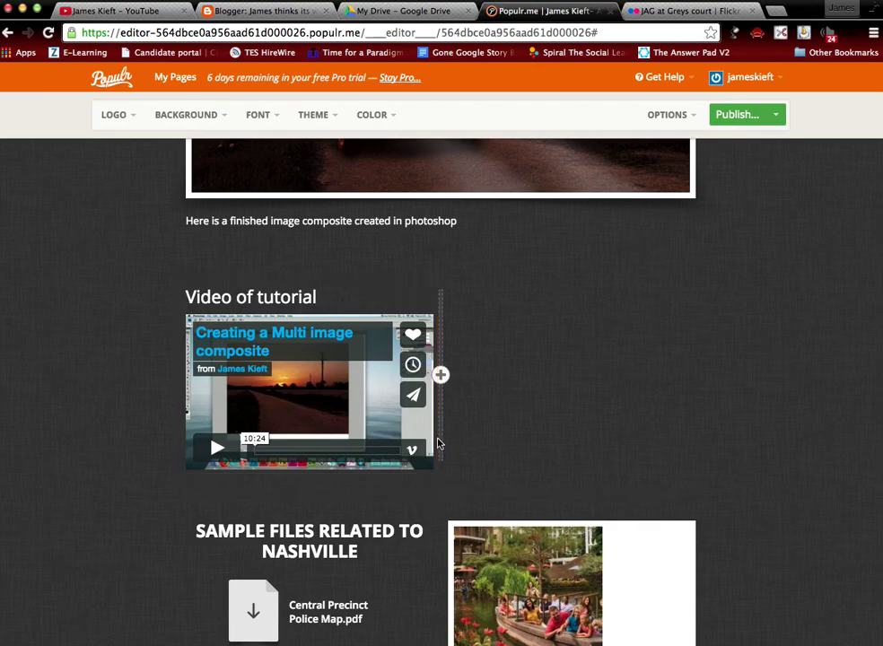
{"action": "scroll", "coordinate": [563, 339], "scroll_direction": "down", "scroll_amount": 1}
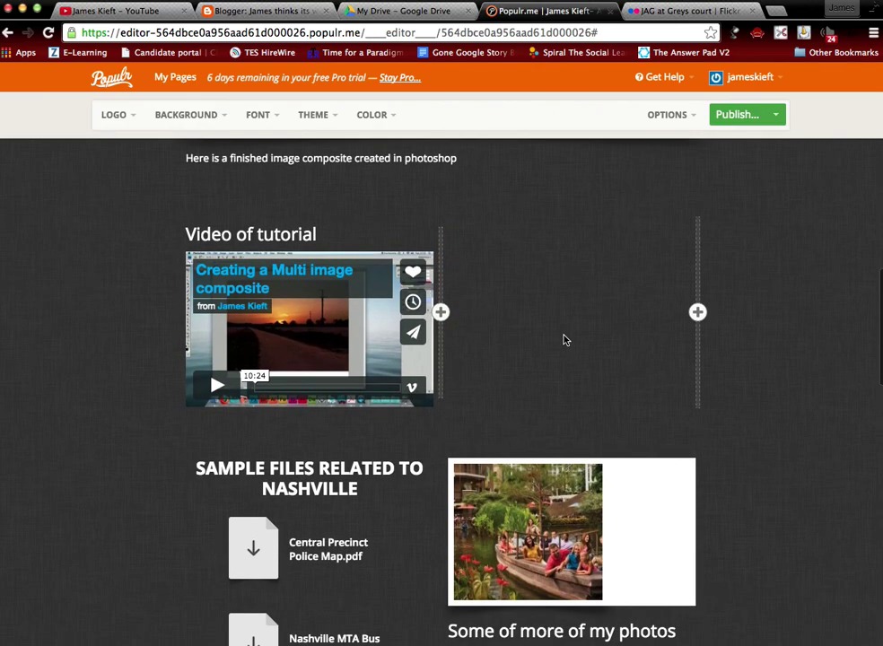
{"action": "scroll", "coordinate": [519, 366], "scroll_direction": "down", "scroll_amount": 3}
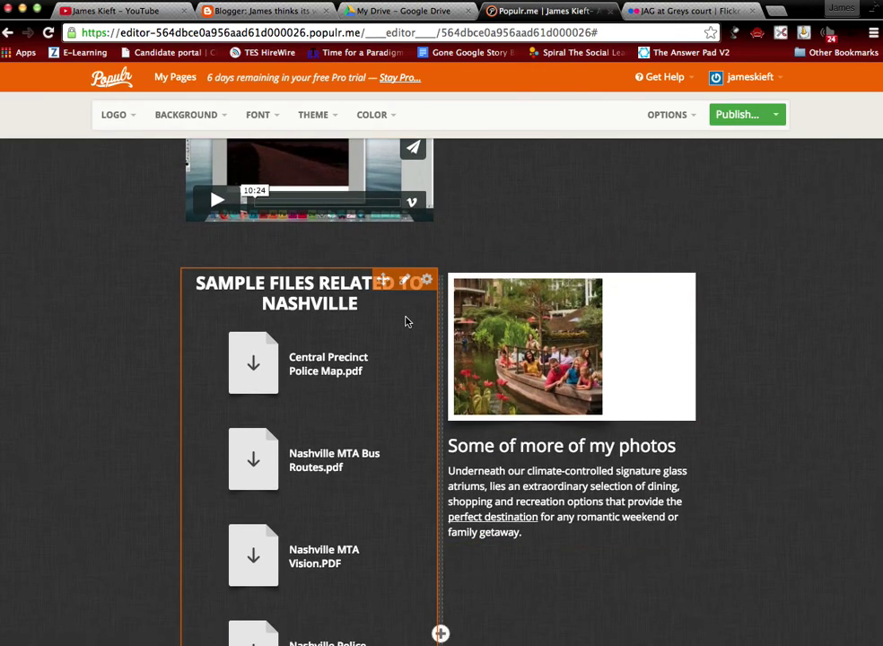
Step: Upload '04 Jaguar XKR instructions simplified.pdf' from Finder into the Sample Files block's documents
{"action": "left_click", "coordinate": [405, 281]}
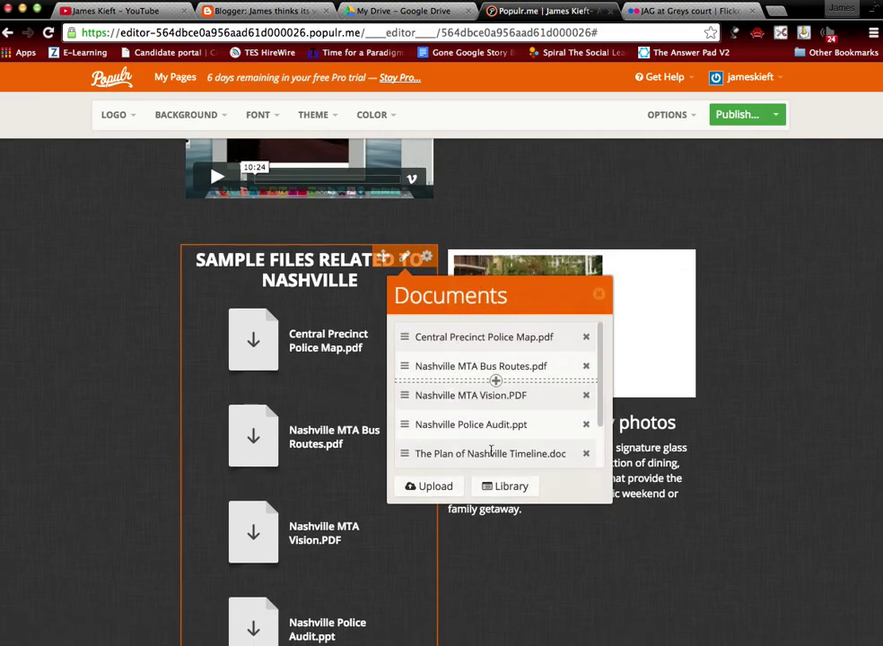
{"action": "left_click", "coordinate": [438, 487]}
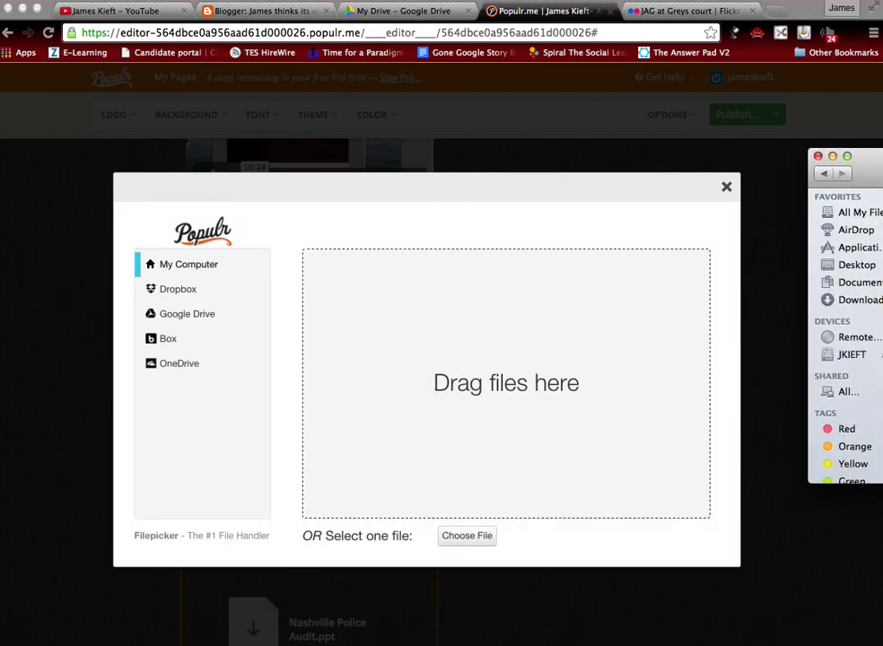
{"action": "left_click_drag", "start_coordinate": [875, 154], "coordinate": [882, 178]}
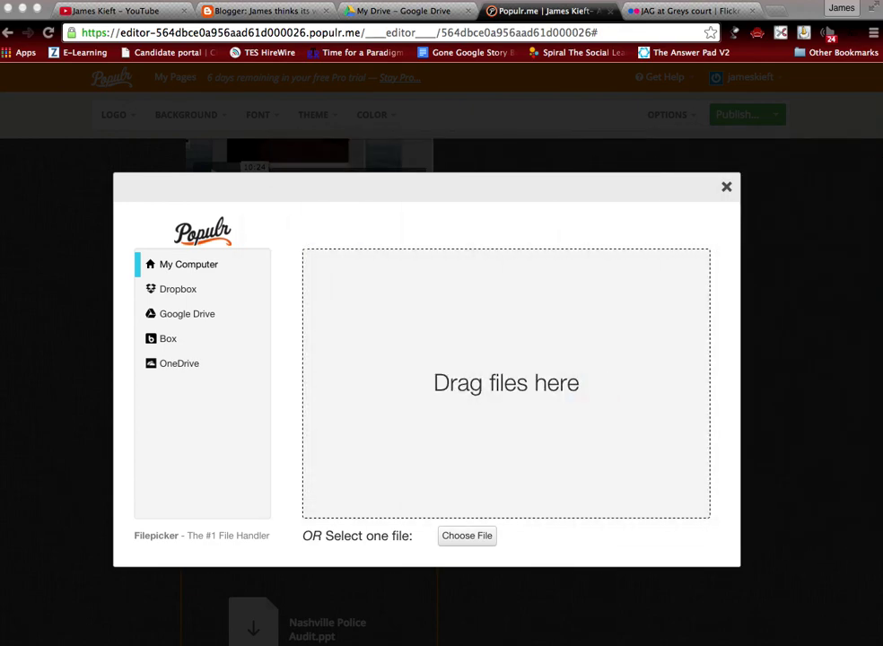
{"action": "left_click_drag", "start_coordinate": [882, 341], "coordinate": [544, 343]}
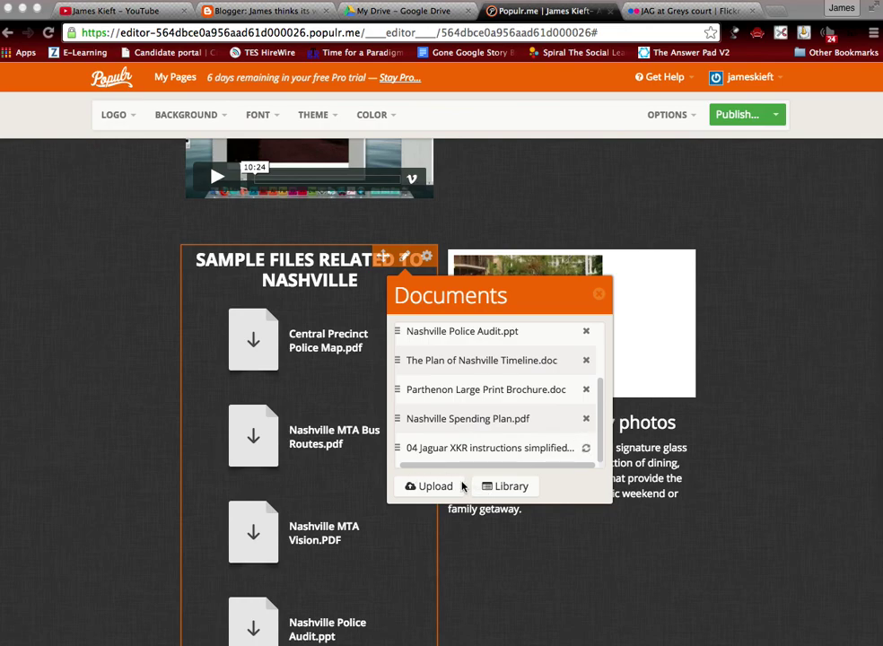
Step: Remove the six old Nashville sample documents, from Nashville Spending Plan to Central Precinct Police Map
{"action": "left_click", "coordinate": [586, 420]}
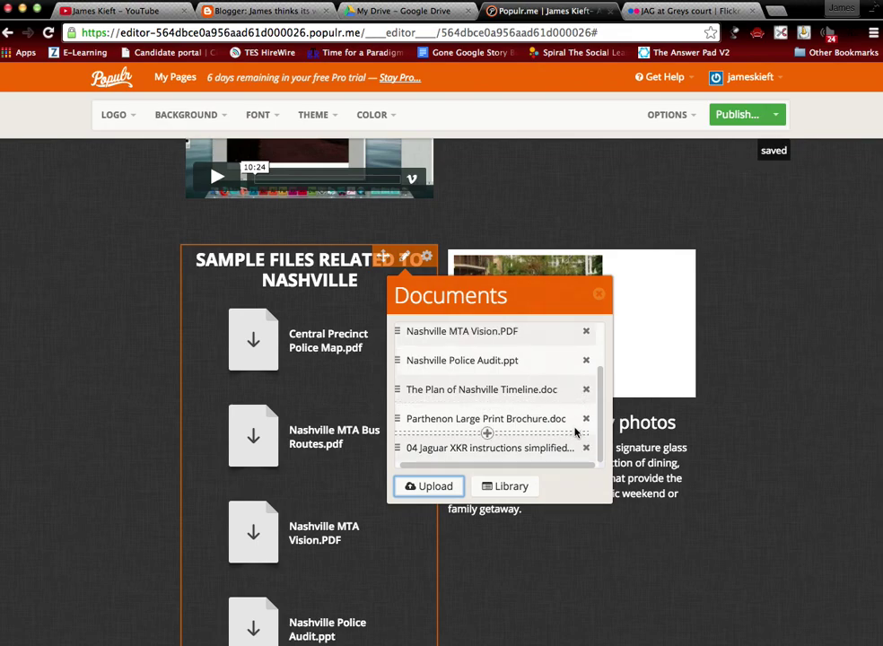
{"action": "left_click", "coordinate": [586, 420]}
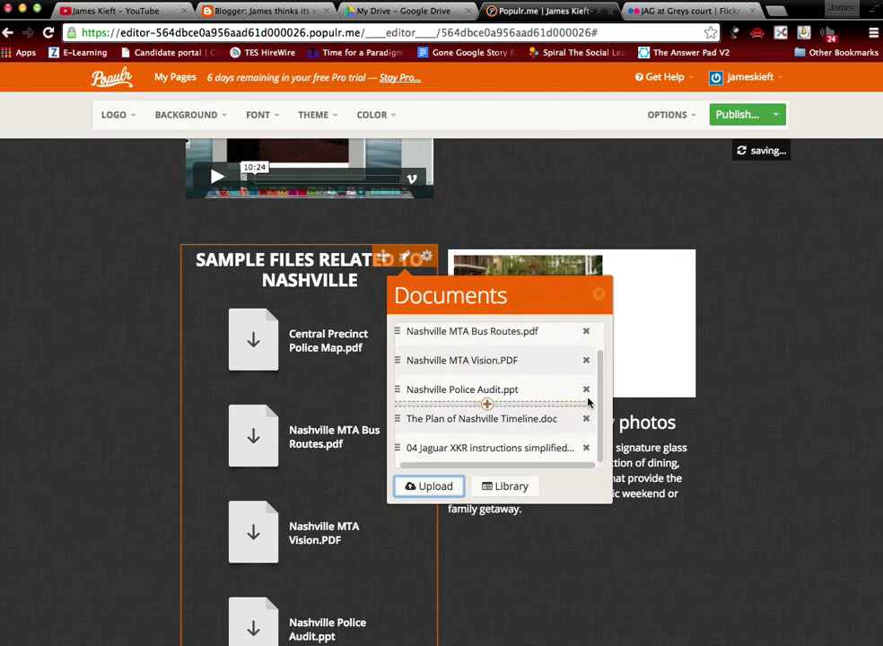
{"action": "left_click", "coordinate": [586, 418]}
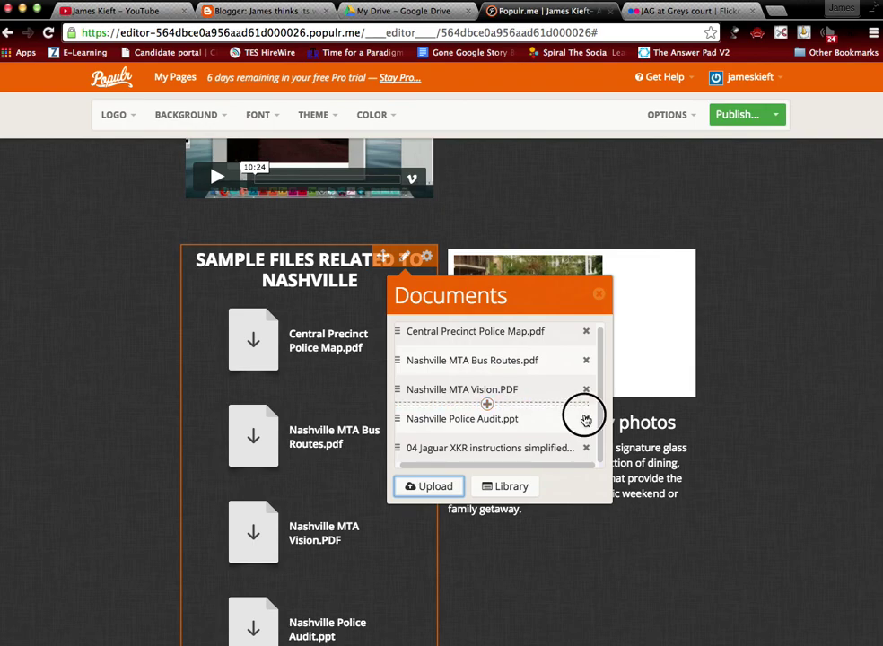
{"action": "left_click", "coordinate": [586, 393]}
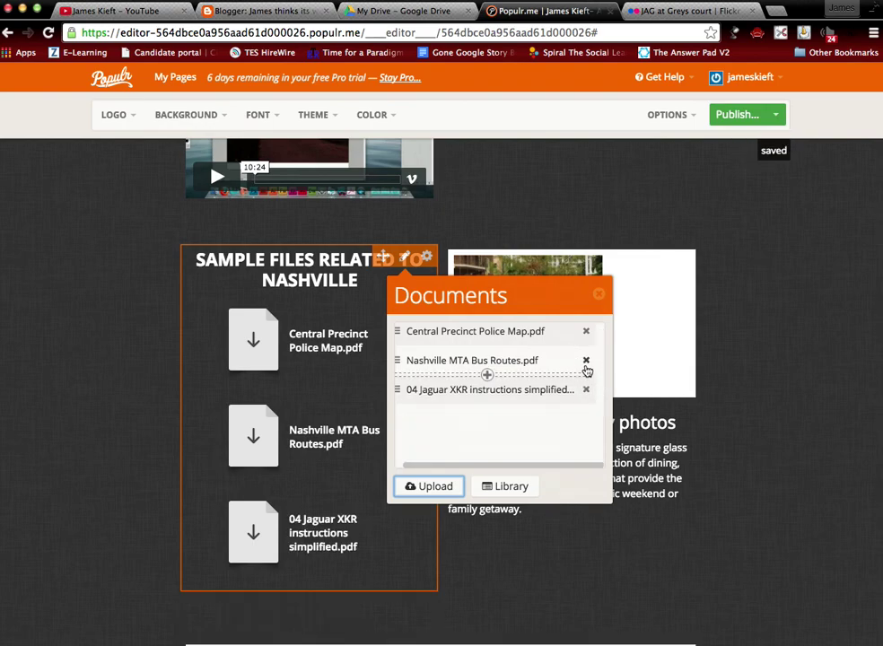
{"action": "left_click", "coordinate": [586, 362]}
{"action": "left_click", "coordinate": [586, 332]}
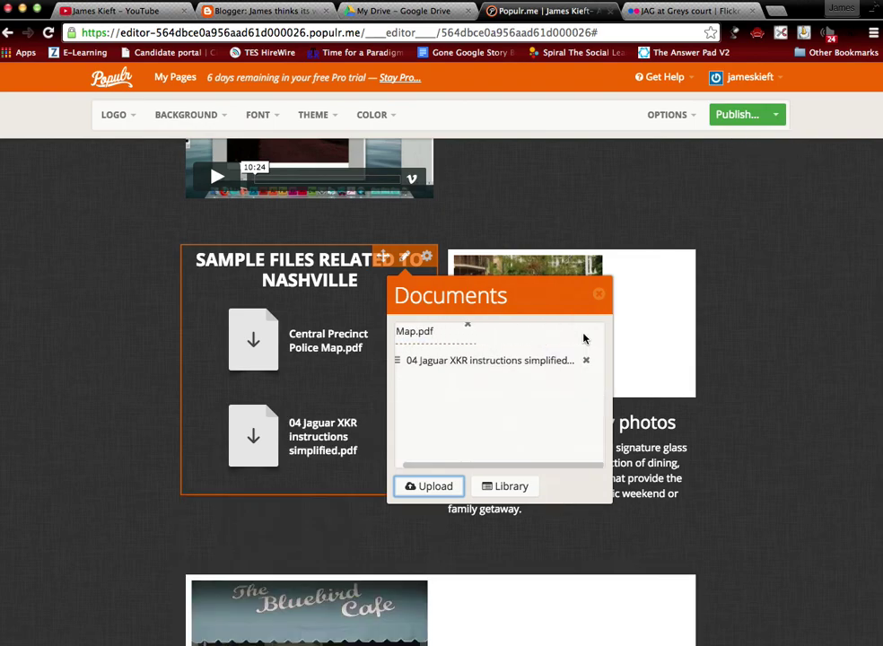
Step: Add '03 Rescue exercise instructions.pdf' to the downloads block
{"action": "left_click", "coordinate": [436, 487]}
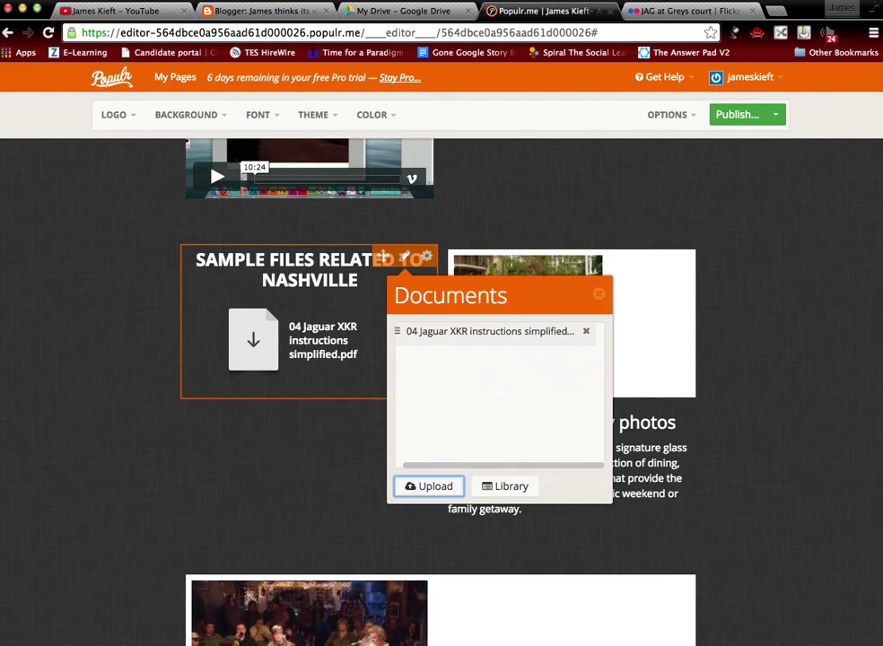
{"action": "left_click_drag", "start_coordinate": [882, 377], "coordinate": [528, 395]}
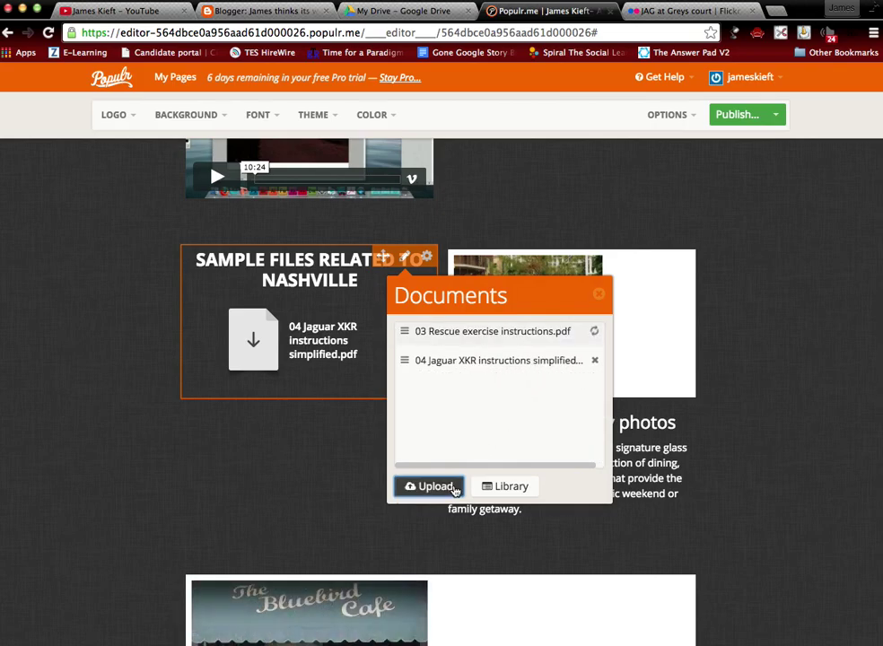
{"action": "left_click", "coordinate": [299, 492]}
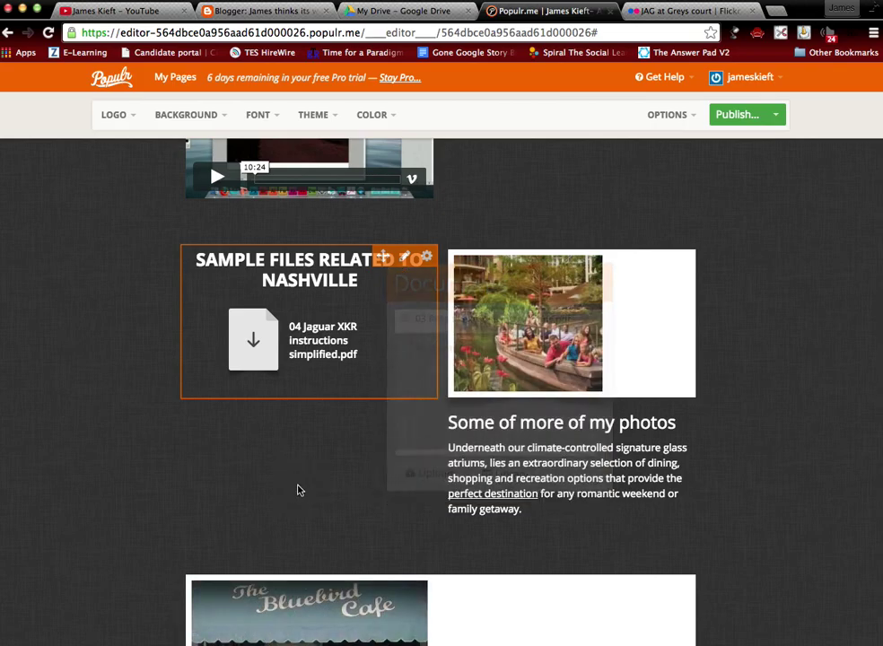
Step: Overwrite the SAMPLE FILES RELATED TO NASHVILLE heading with the text 'How to guides'
{"action": "left_click", "coordinate": [291, 266]}
{"action": "triple_click", "coordinate": [291, 267]}
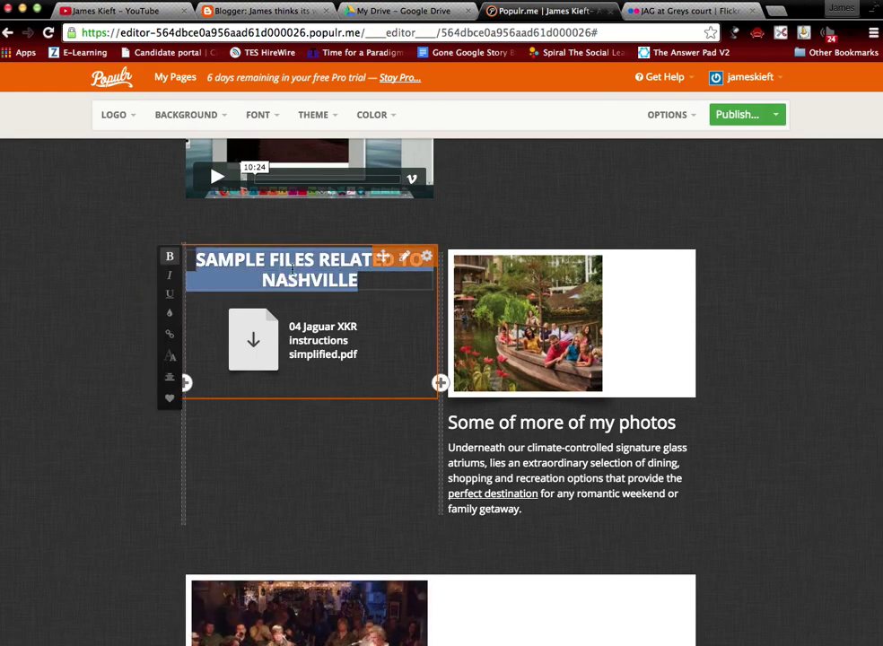
{"action": "triple_click", "coordinate": [291, 261]}
{"action": "type", "text": "H"}
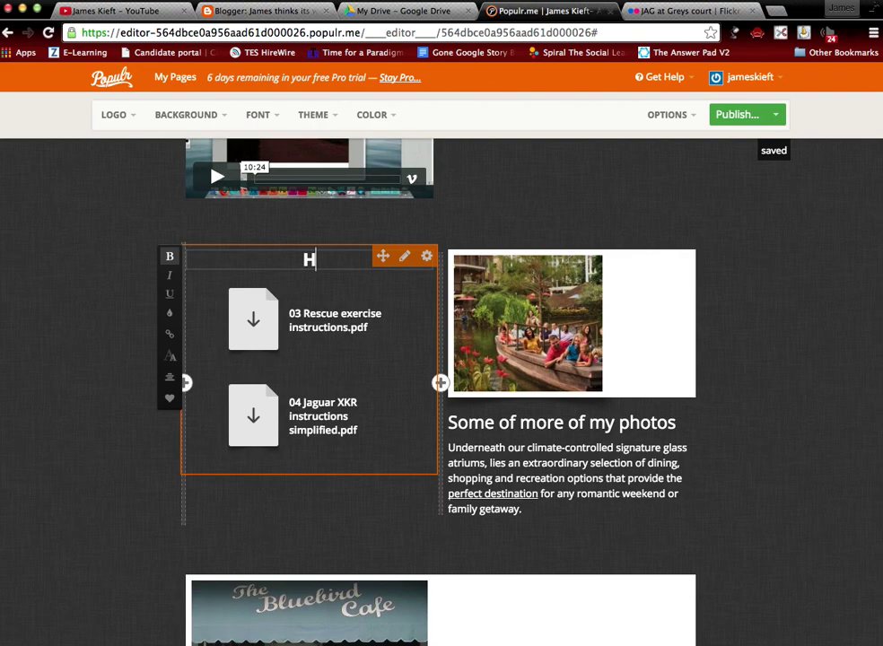
{"action": "type", "text": "ow to g"}
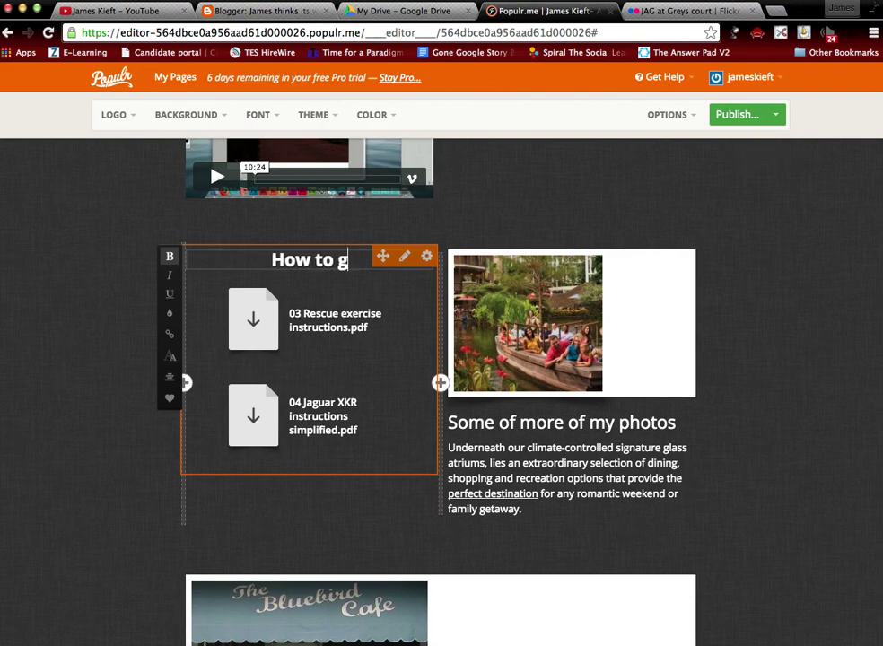
{"action": "type", "text": "uides"}
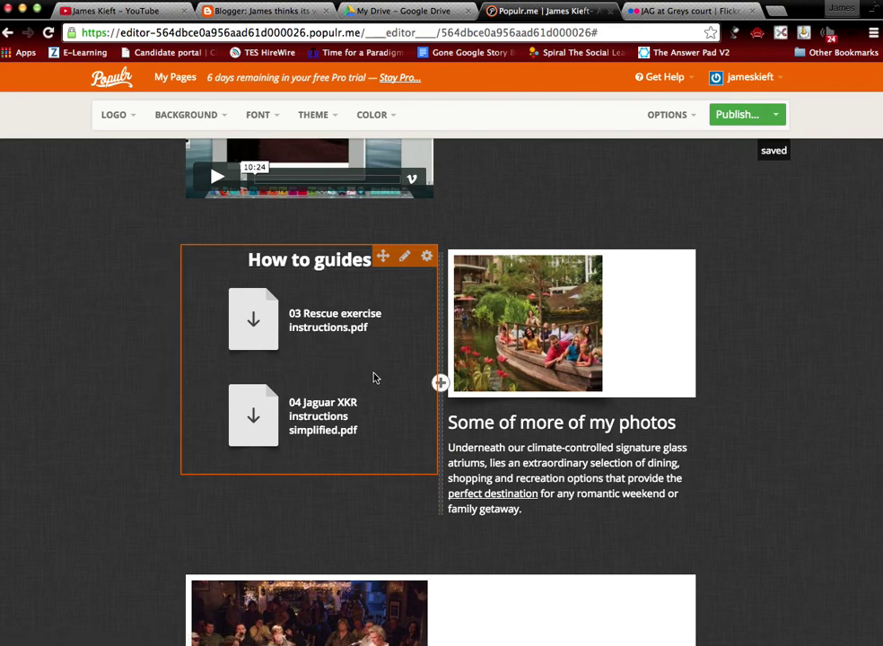
Step: Review the page content from top to bottom, then bring up the Publish button's options
{"action": "scroll", "coordinate": [853, 375], "scroll_direction": "up", "scroll_amount": 10}
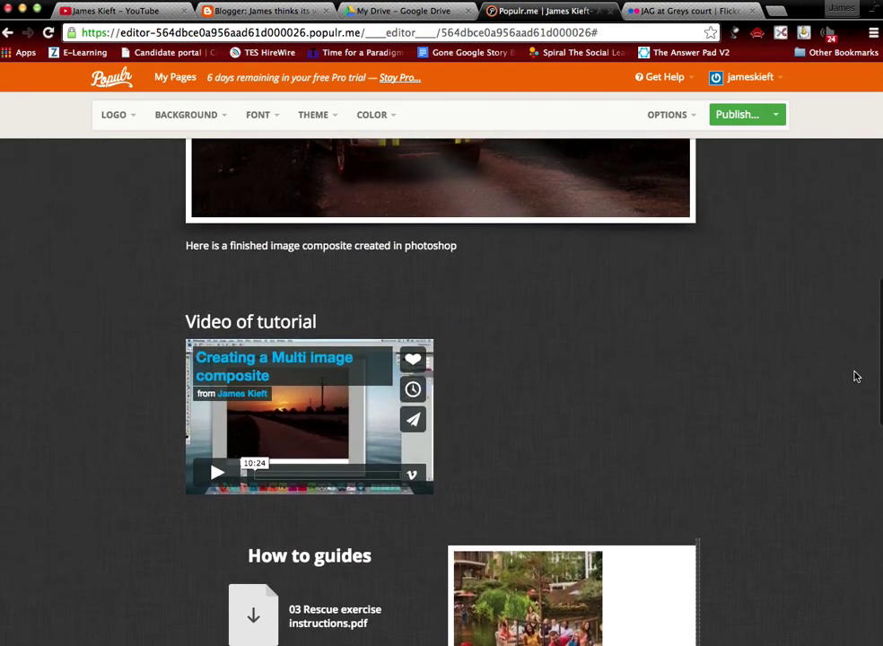
{"action": "scroll", "coordinate": [854, 376], "scroll_direction": "down", "scroll_amount": 15}
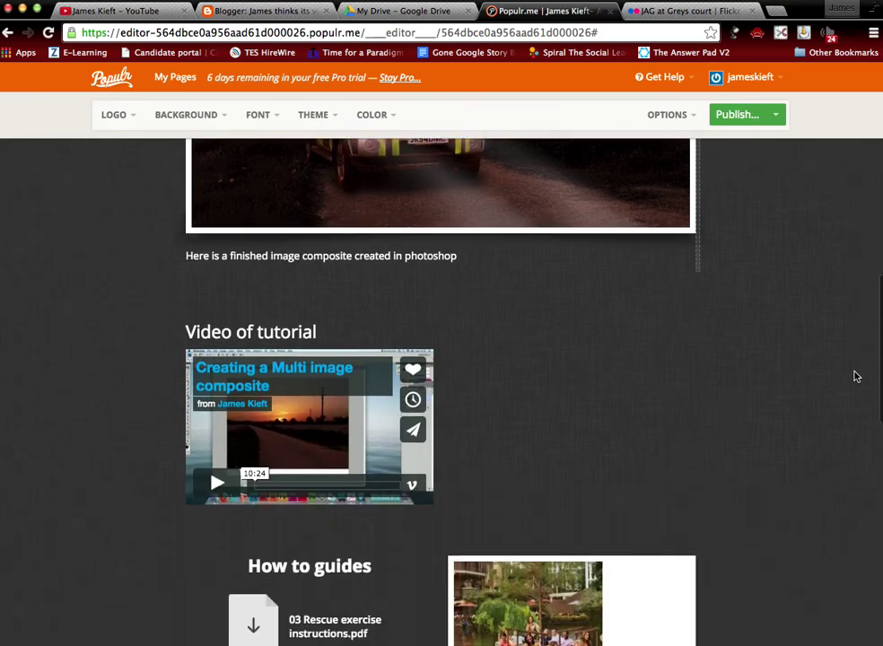
{"action": "scroll", "coordinate": [855, 377], "scroll_direction": "up", "scroll_amount": 15}
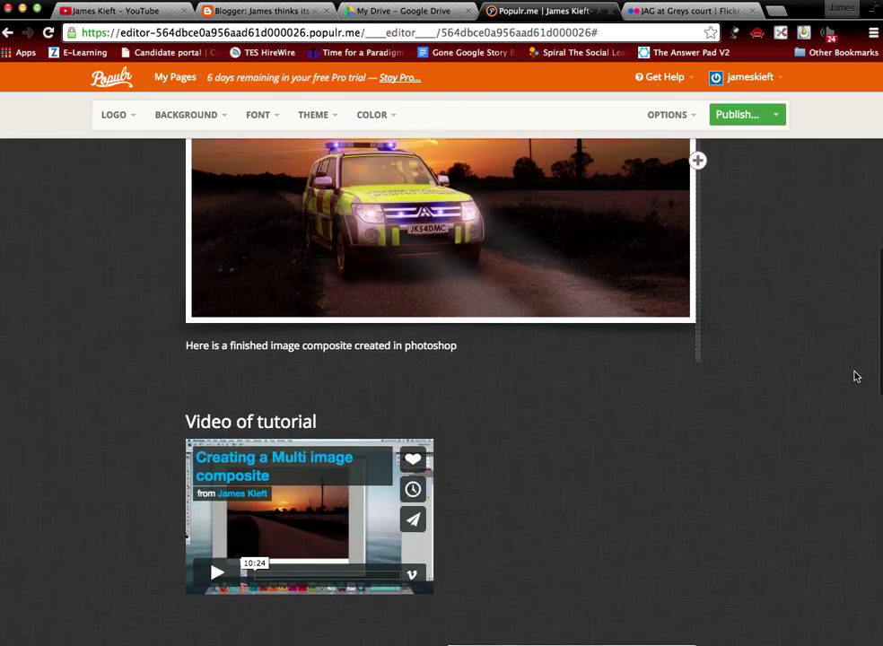
{"action": "scroll", "coordinate": [855, 377], "scroll_direction": "up", "scroll_amount": 4}
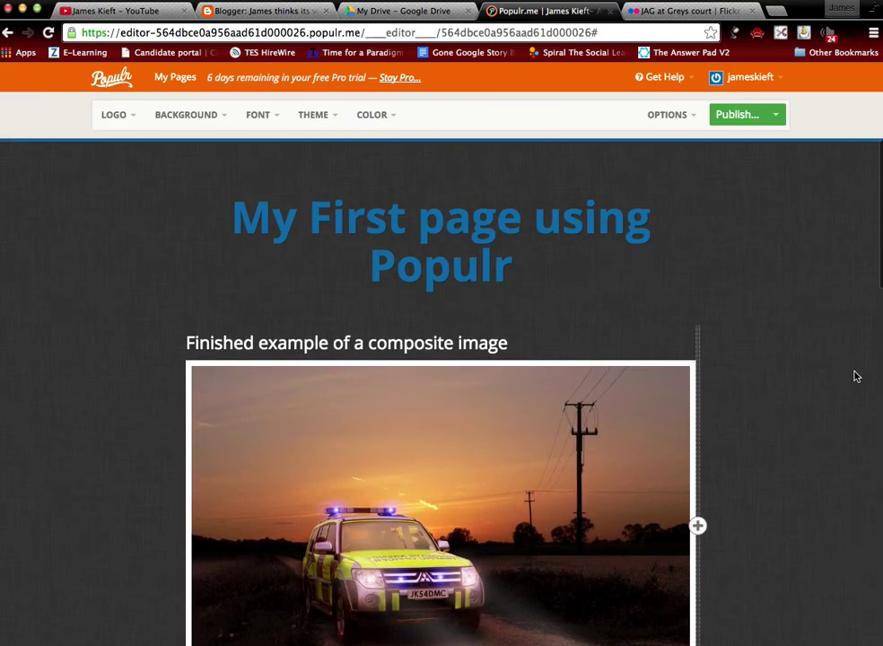
{"action": "scroll", "coordinate": [855, 377], "scroll_direction": "down", "scroll_amount": 8}
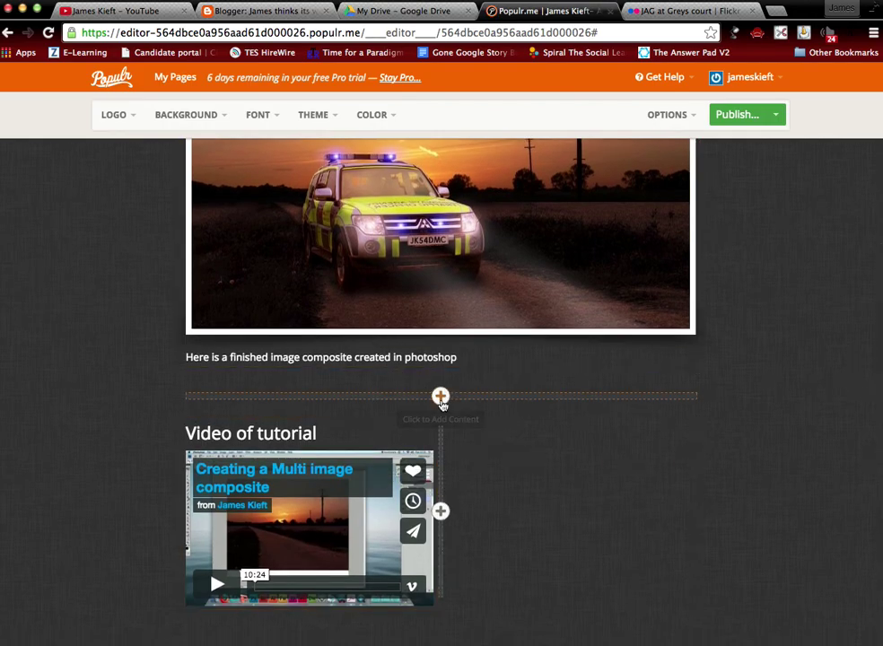
{"action": "scroll", "coordinate": [587, 424], "scroll_direction": "up", "scroll_amount": 5}
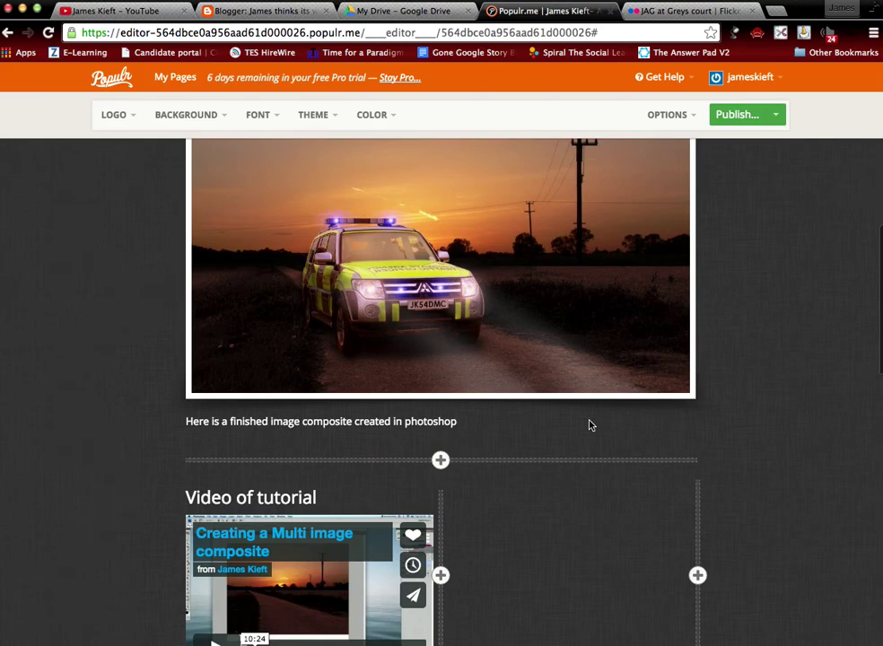
{"action": "left_click", "coordinate": [777, 116]}
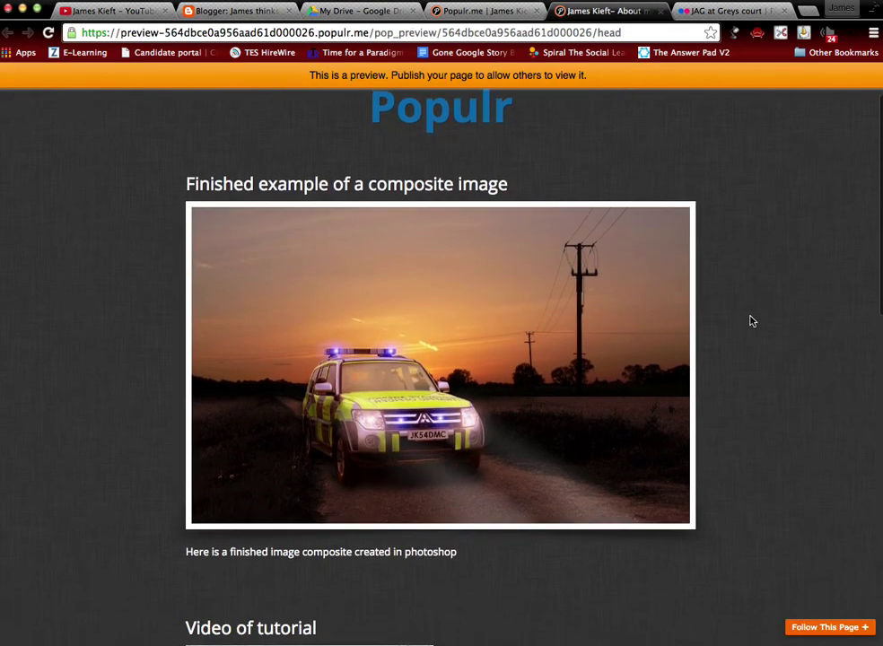
Step: Scroll through the page preview, including the How to guides downloads, then go back to the editor
{"action": "scroll", "coordinate": [752, 322], "scroll_direction": "down", "scroll_amount": 10}
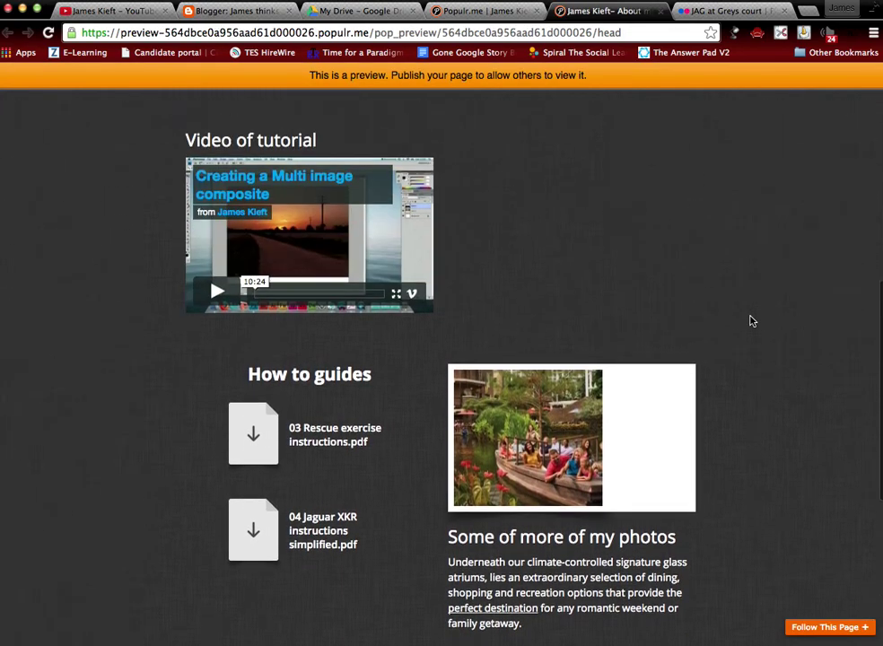
{"action": "scroll", "coordinate": [752, 321], "scroll_direction": "up", "scroll_amount": 4}
{"action": "scroll", "coordinate": [752, 322], "scroll_direction": "down", "scroll_amount": 1}
{"action": "scroll", "coordinate": [752, 321], "scroll_direction": "up", "scroll_amount": 3}
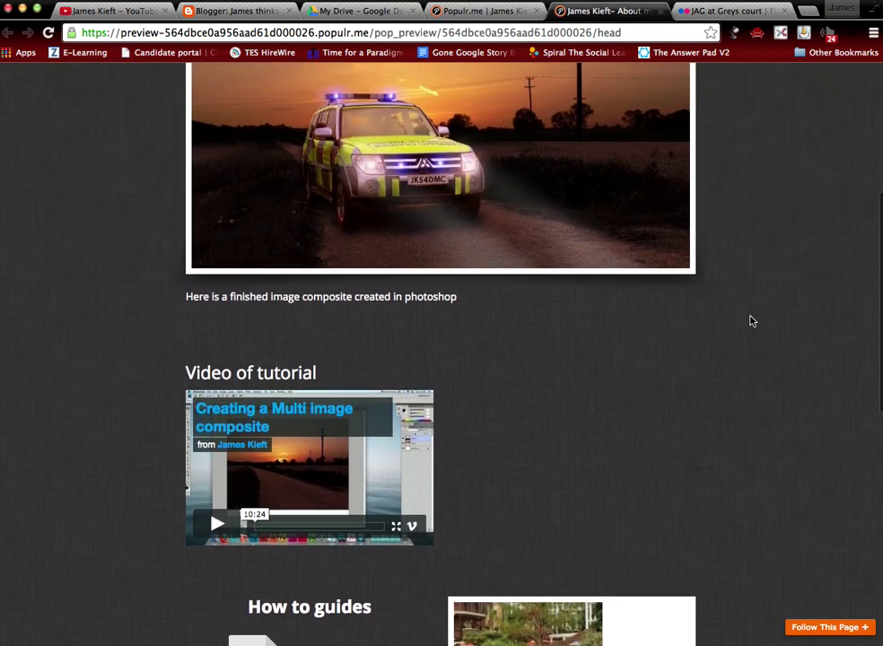
{"action": "scroll", "coordinate": [752, 321], "scroll_direction": "up", "scroll_amount": 6}
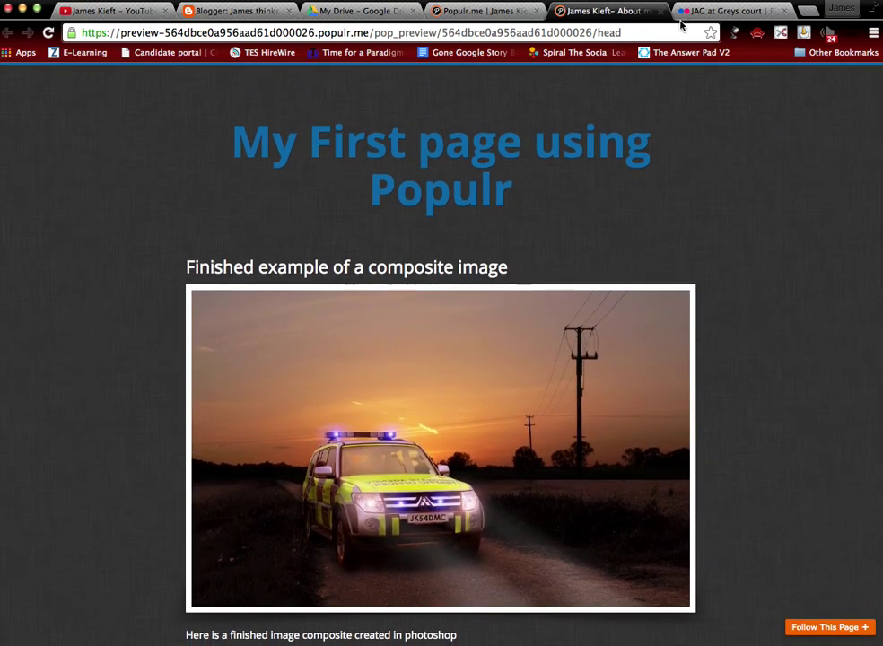
{"action": "left_click", "coordinate": [501, 14]}
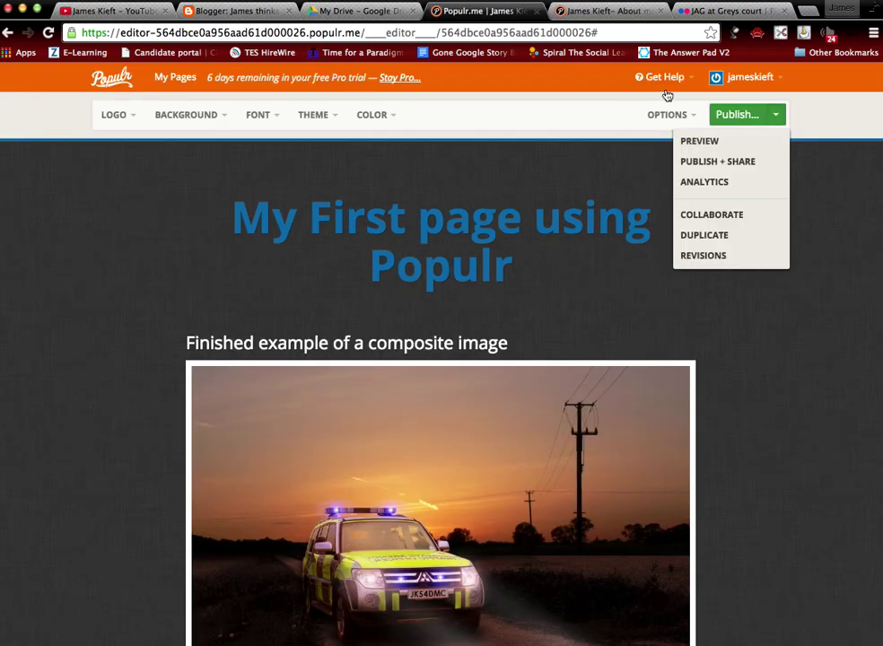
Step: Change the page address ending from 'about-me' to 'creating composite images' and publish the page
{"action": "left_click", "coordinate": [707, 163]}
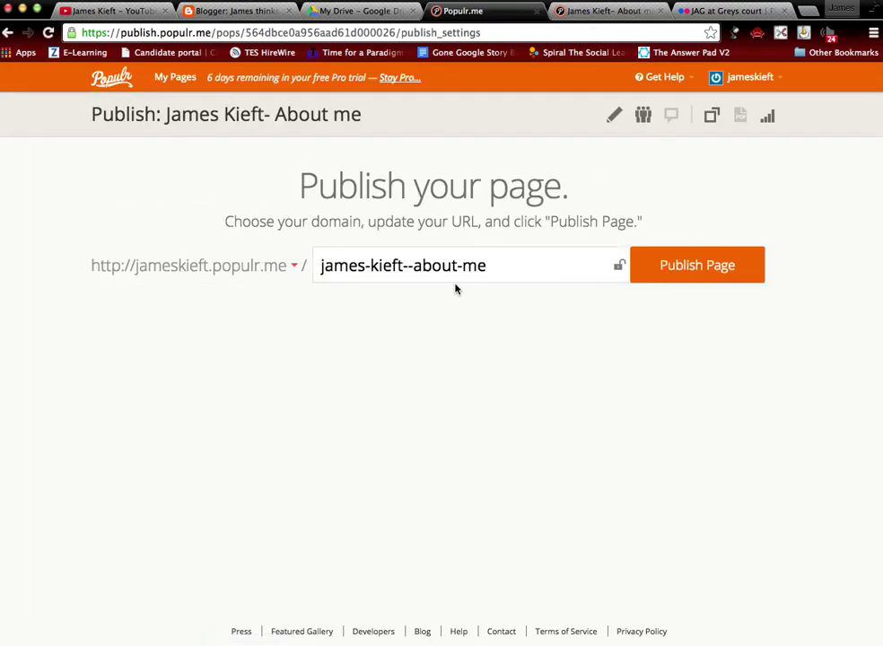
{"action": "left_click_drag", "start_coordinate": [413, 266], "coordinate": [487, 266]}
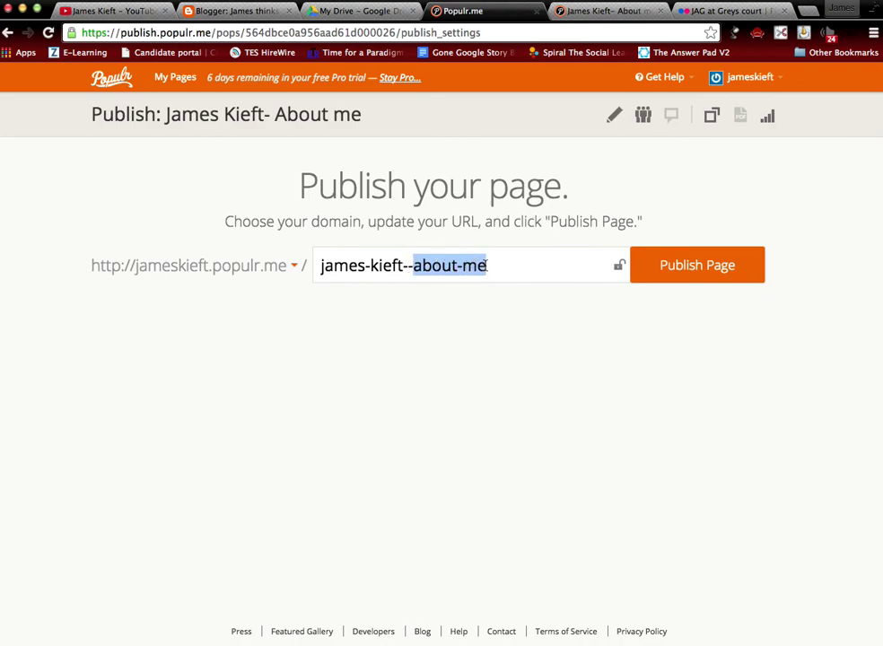
{"action": "type", "text": "compoisites"}
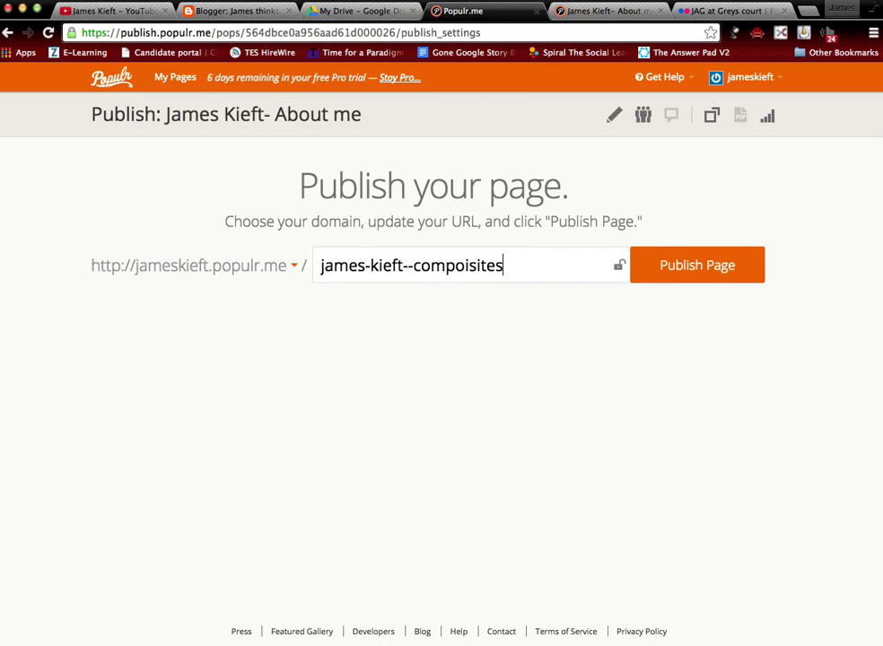
{"action": "left_click", "coordinate": [415, 266]}
{"action": "type", "text": "creating"}
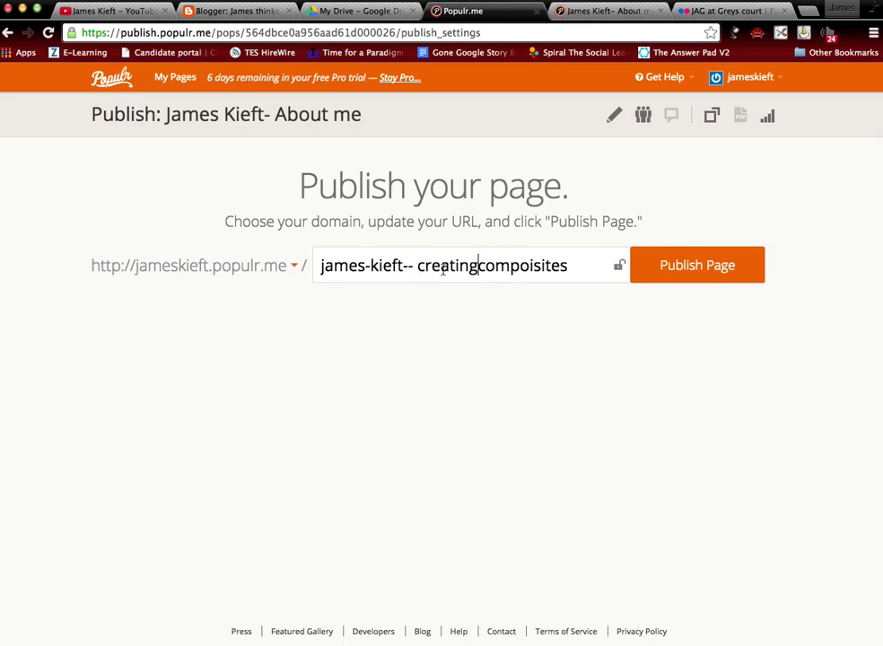
{"action": "key", "text": "BackSpace"}
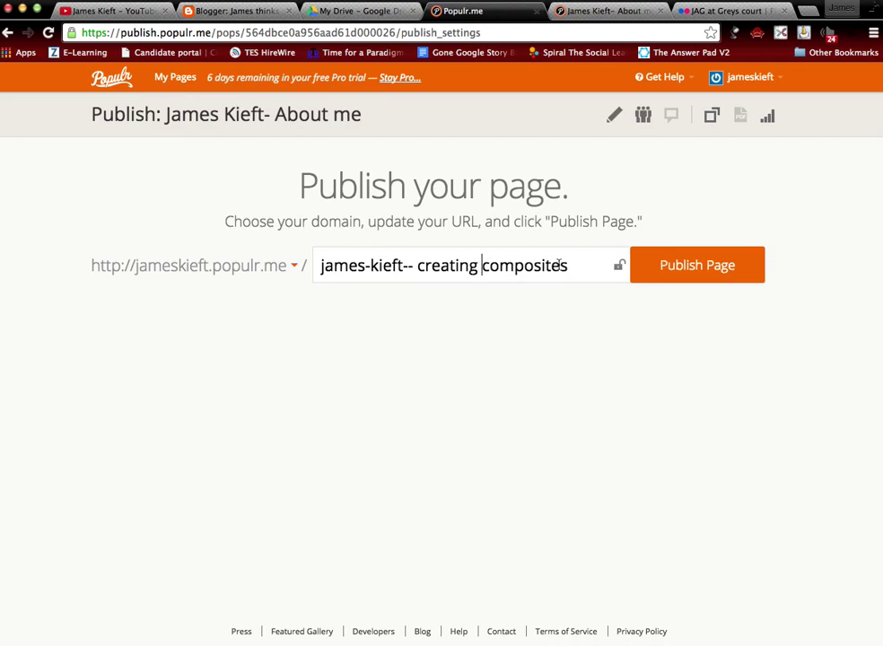
{"action": "key", "text": "BackSpace"}
{"action": "type", "text": "images"}
{"action": "left_click", "coordinate": [655, 265]}
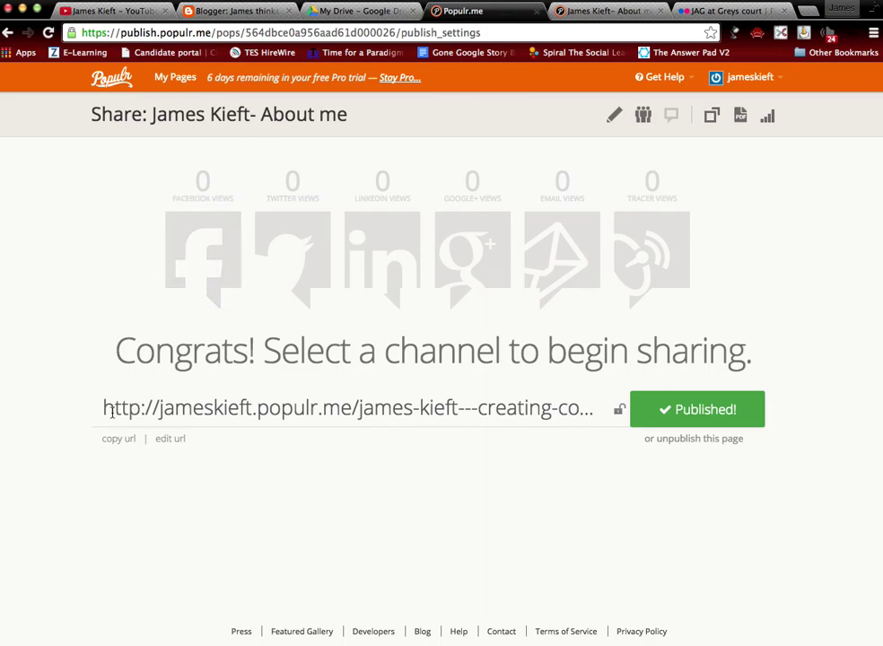
Step: Select the published page's full public web address for sharing
{"action": "left_click_drag", "start_coordinate": [105, 411], "coordinate": [508, 409]}
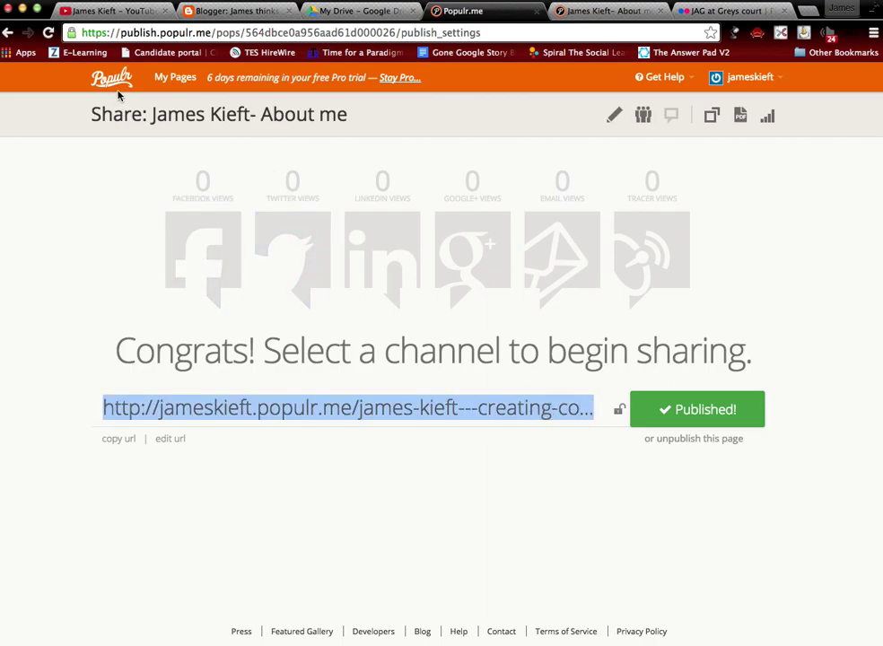